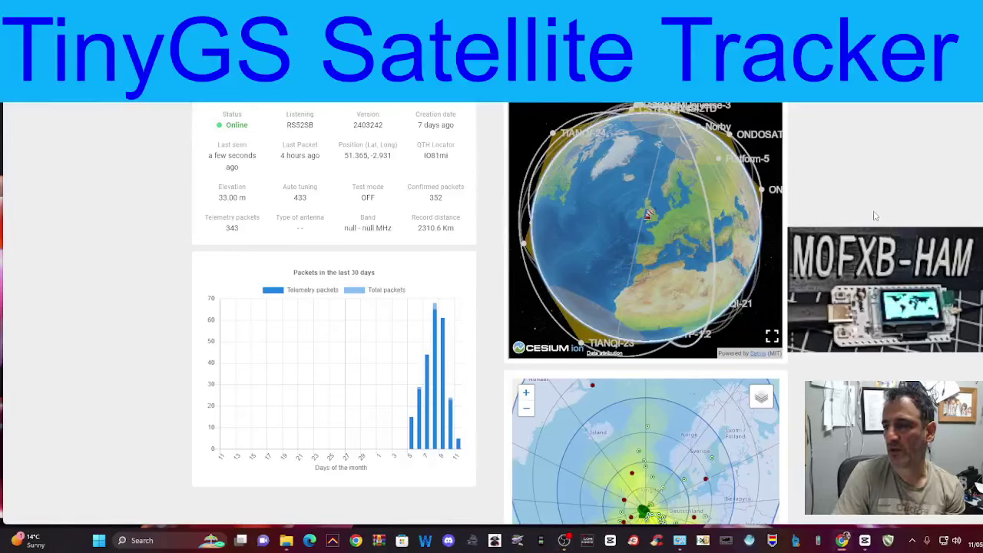
scroll(874, 216, "up", 1)
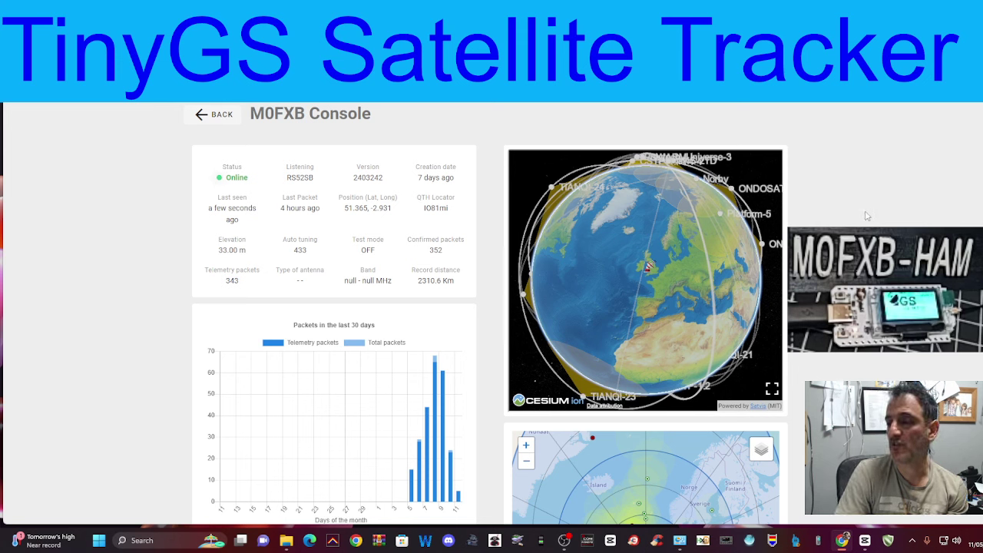
scroll(866, 216, "down", 1)
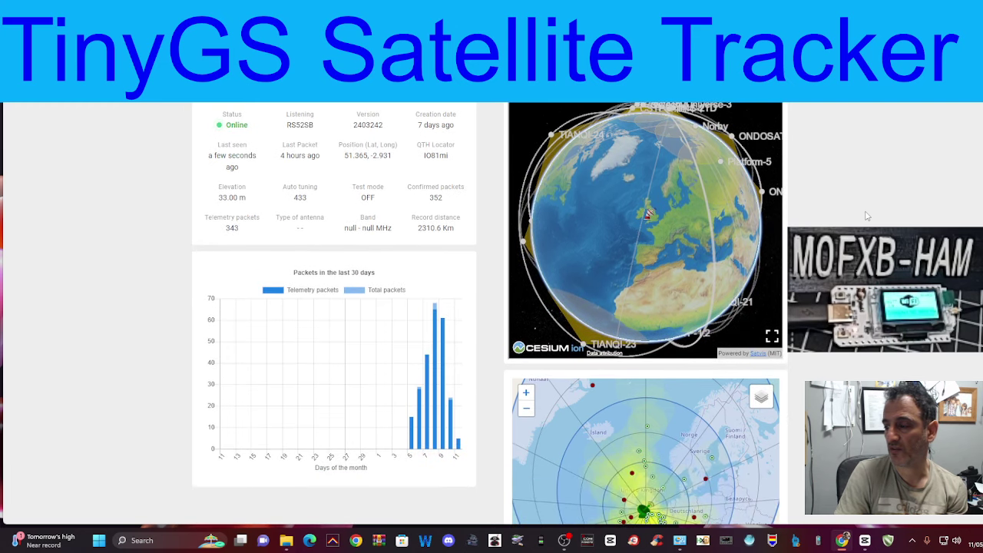
mouse_move(566, 540)
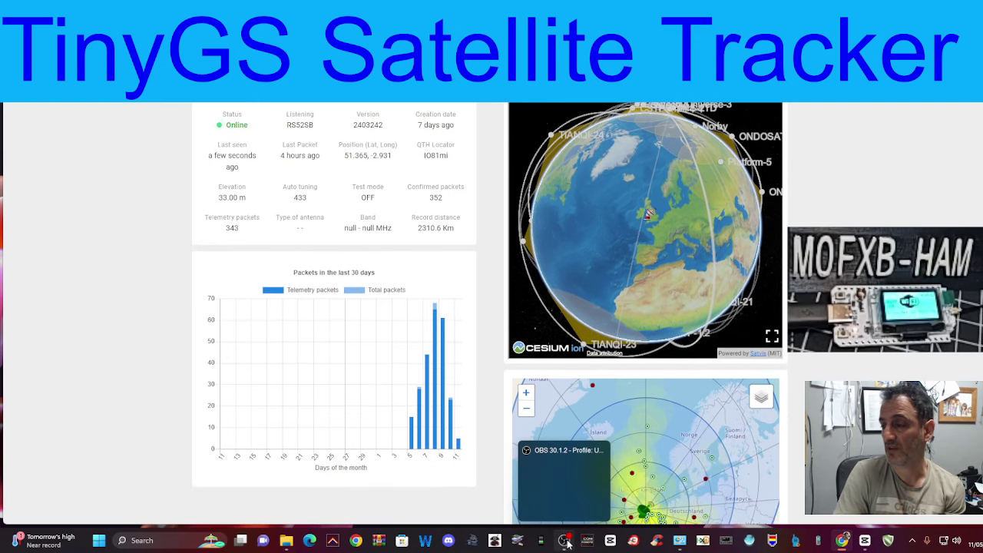
scroll(483, 369, "up", 1)
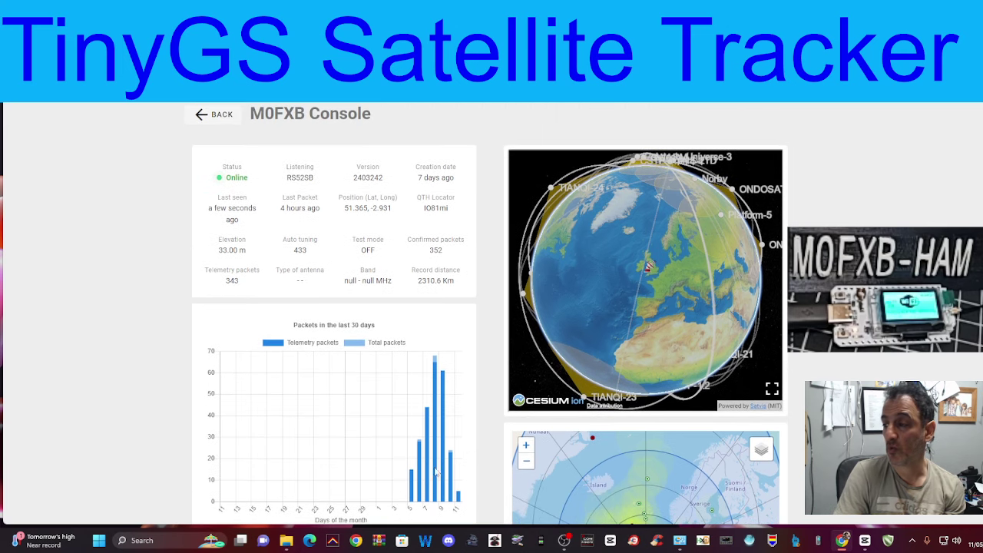
scroll(859, 221, "down", 1)
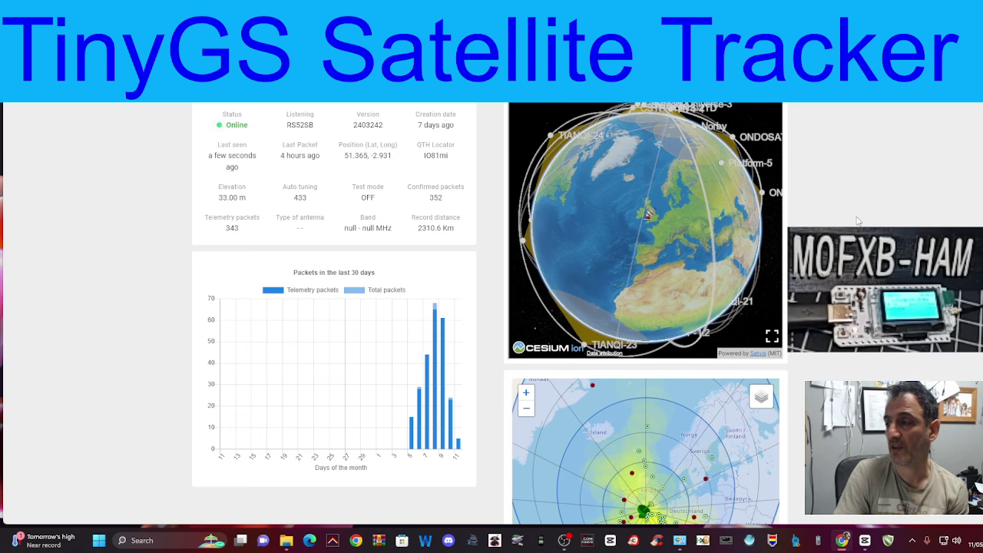
scroll(859, 221, "up", 1)
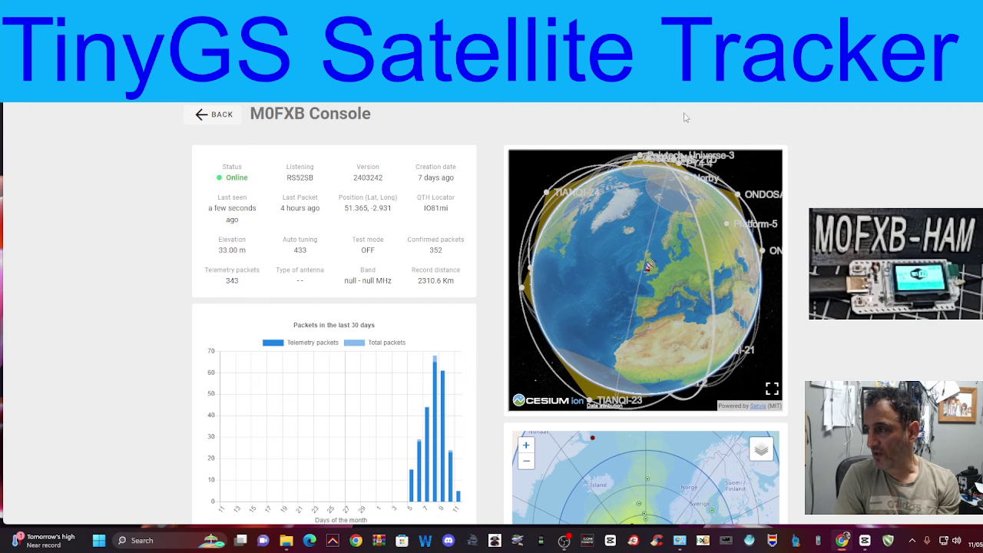
Inspect the station's position on the 3D satellite globe by zooming in and out and rotating the Earth.
scroll(970, 196, "down", 1)
scroll(971, 195, "down", 3)
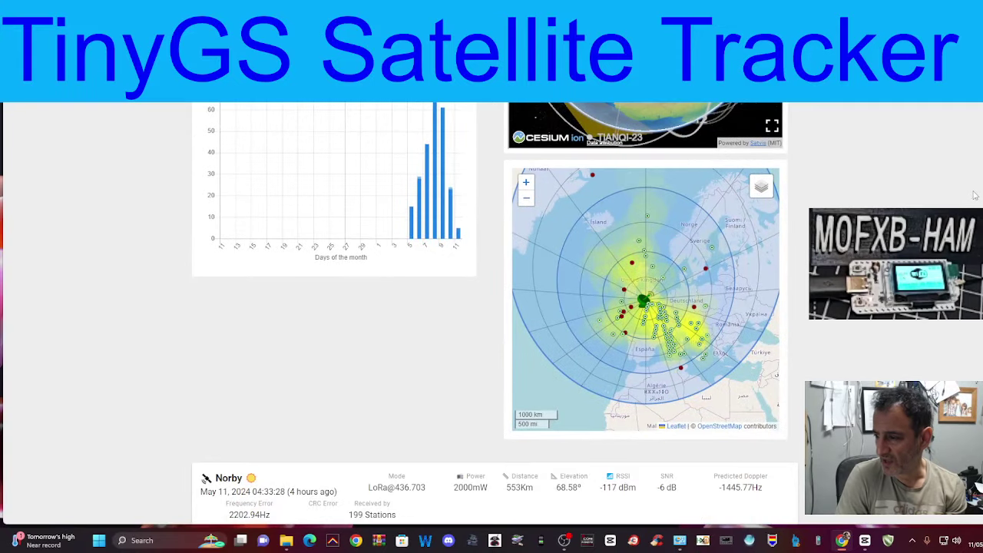
scroll(974, 196, "up", 5)
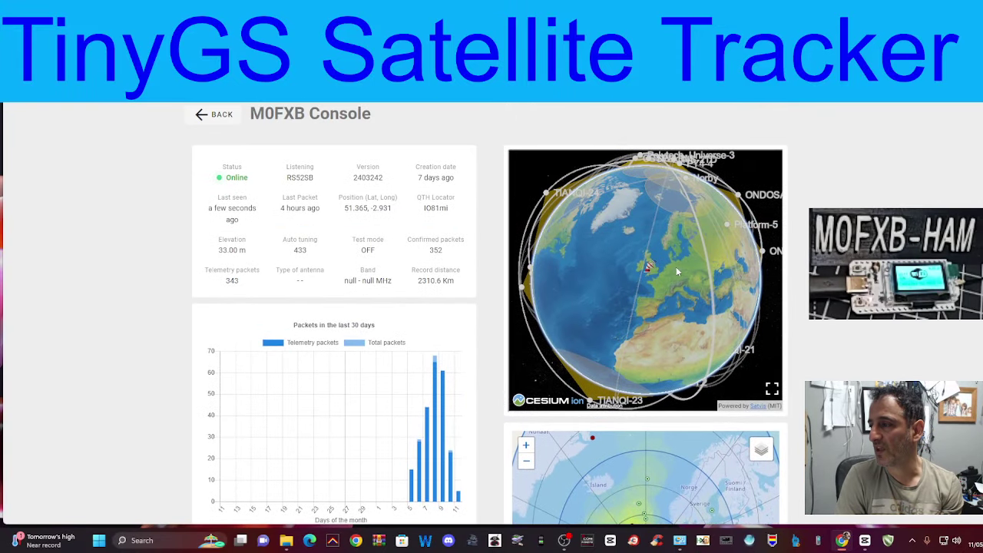
scroll(677, 272, "up", 5)
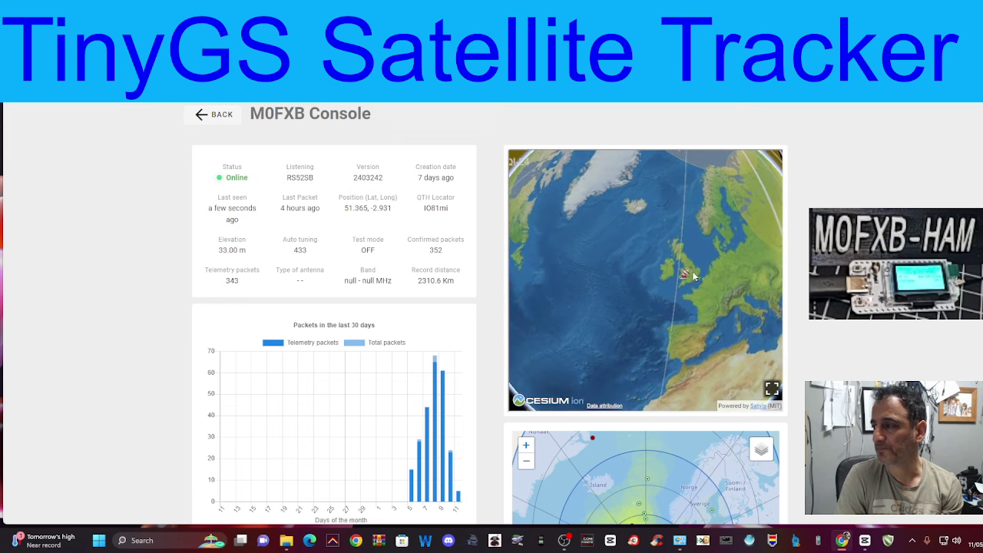
scroll(700, 260, "down", 5)
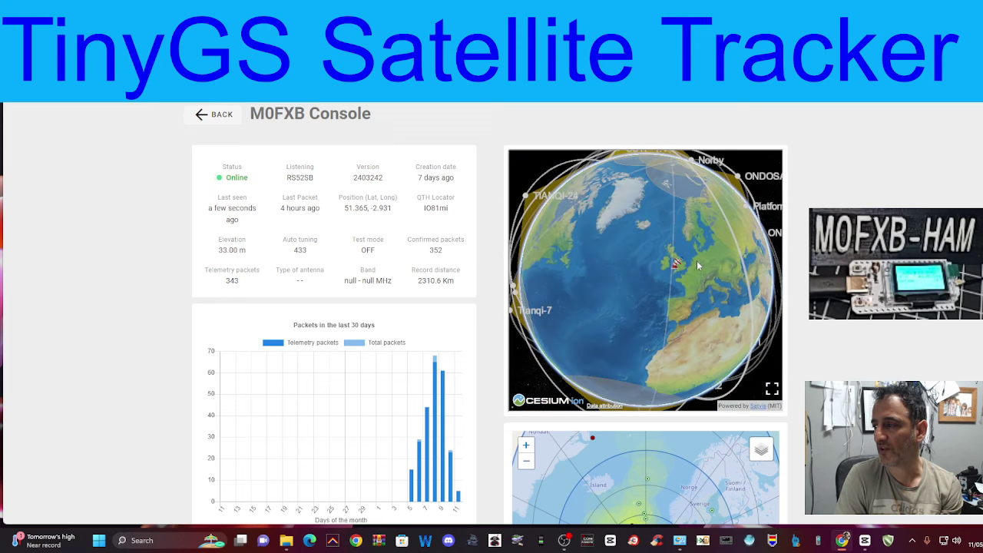
scroll(702, 246, "down", 3)
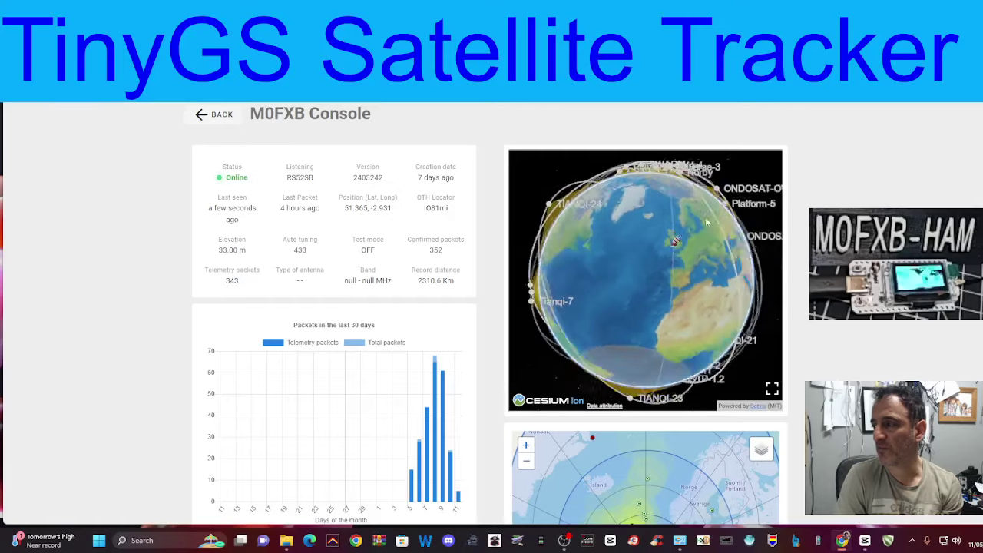
left_click_drag(707, 222, 607, 222)
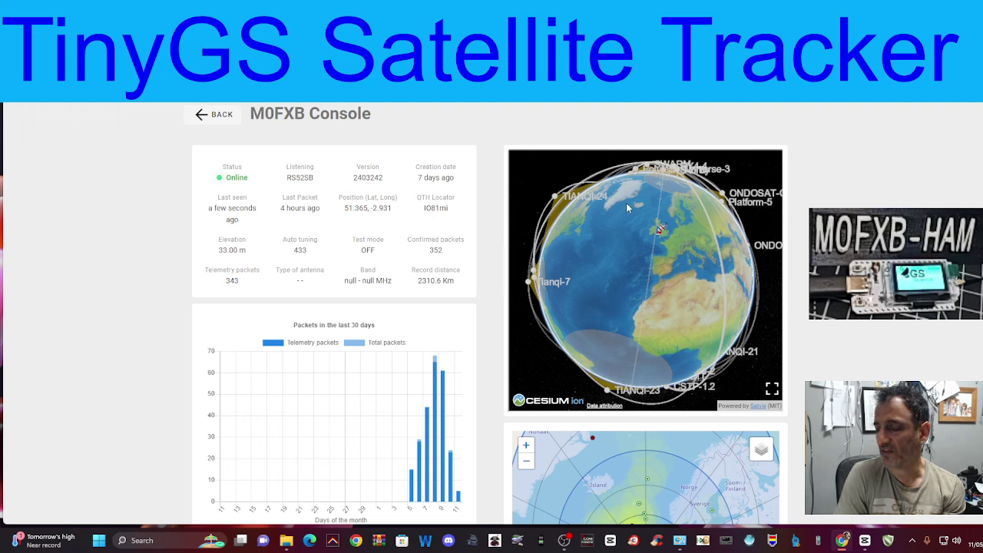
scroll(626, 202, "down", 3)
scroll(626, 194, "up", 3)
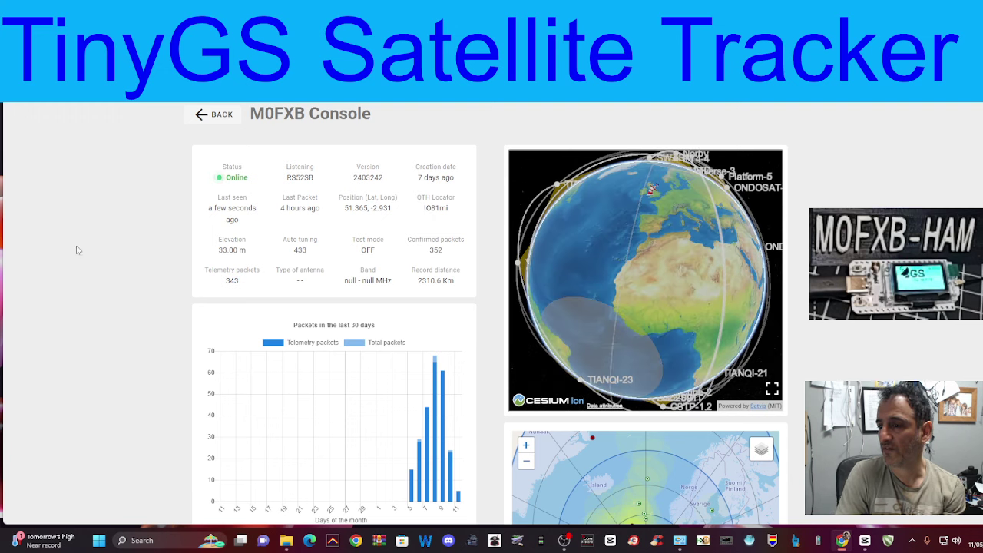
Review the station's 30-day packet chart, its reception map and the list of received satellite packets.
scroll(490, 313, "down", 2)
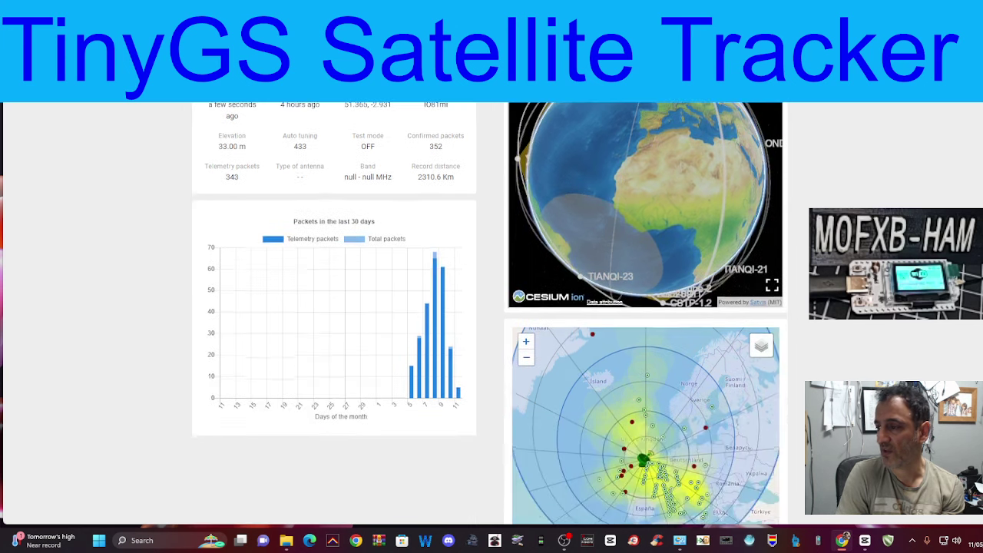
scroll(492, 313, "down", 2)
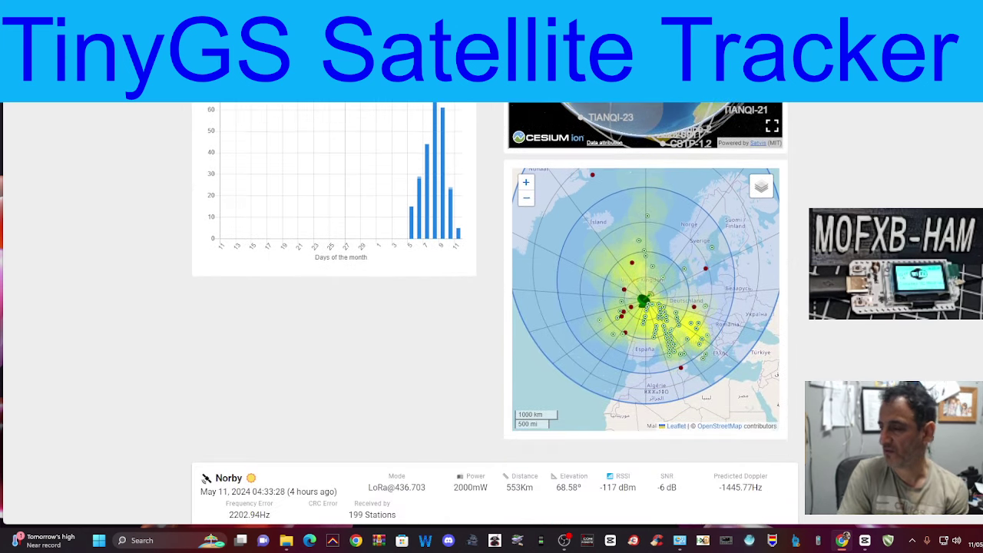
scroll(492, 313, "down", 3)
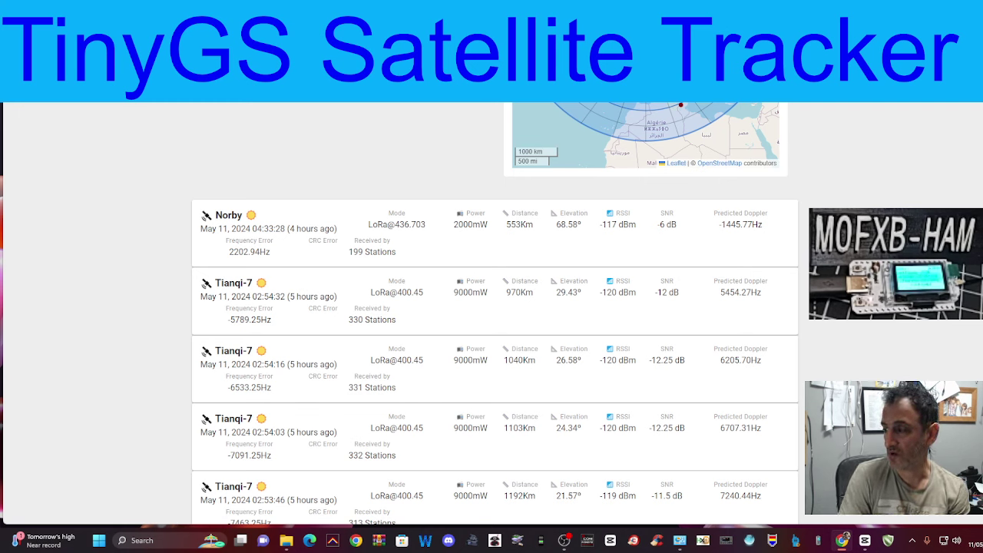
scroll(322, 261, "down", 1)
scroll(323, 262, "up", 1)
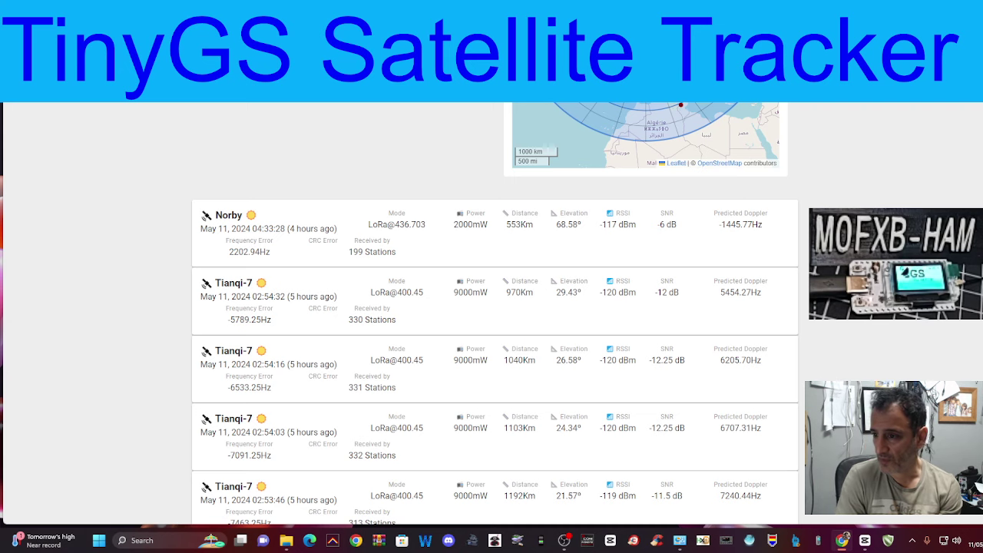
scroll(495, 314, "down", 1)
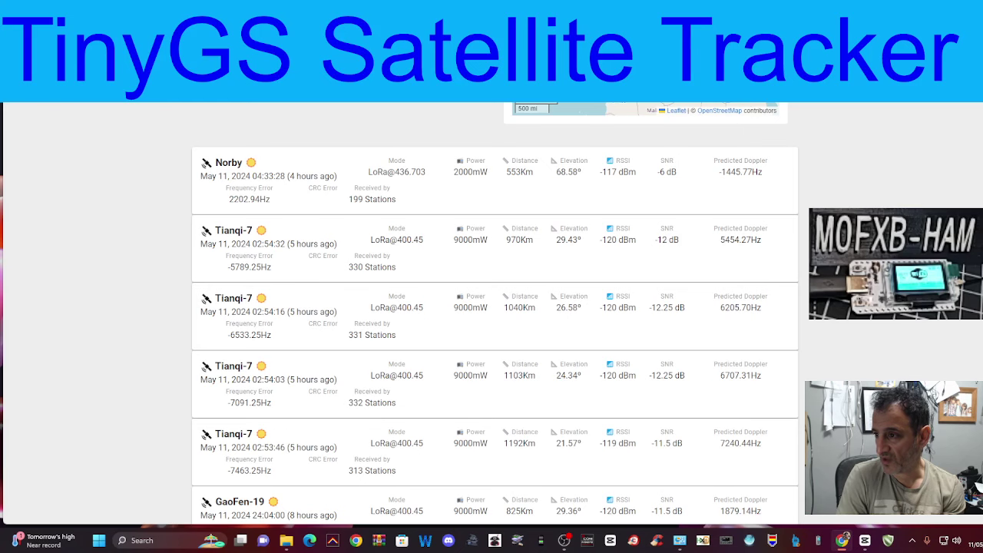
scroll(354, 249, "up", 1)
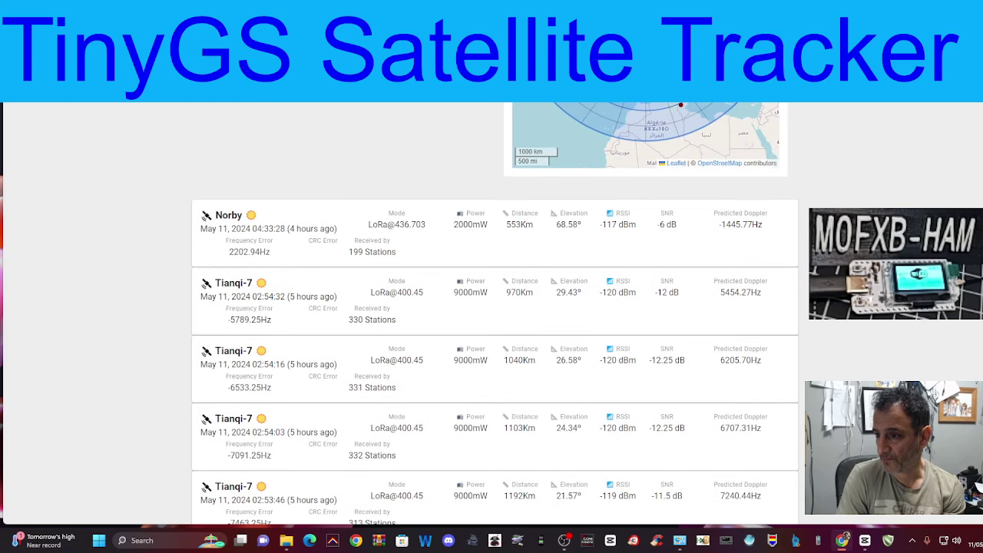
Open the most recent Norby packet's details and look through its telemetry, coverage map and receiving stations.
left_click(373, 250)
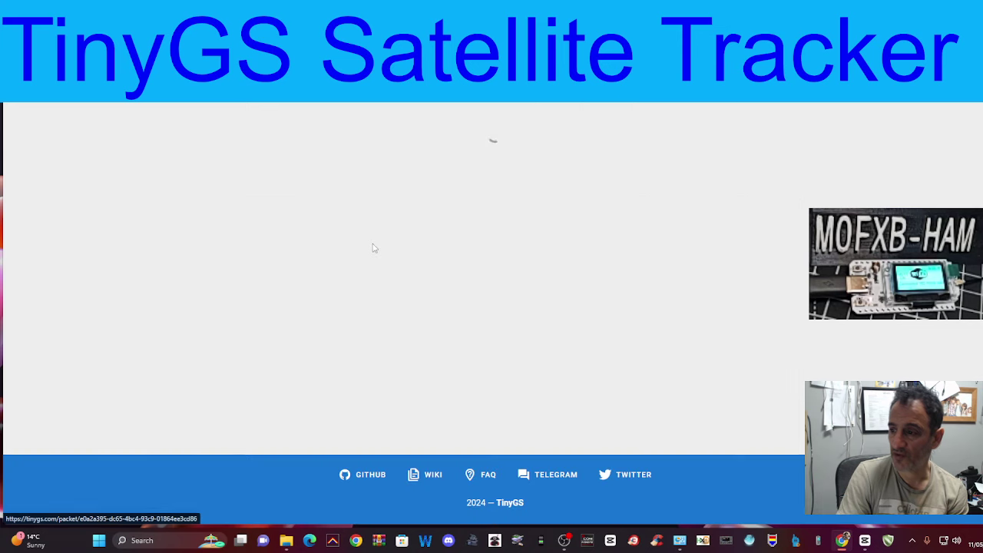
scroll(254, 314, "down", 5)
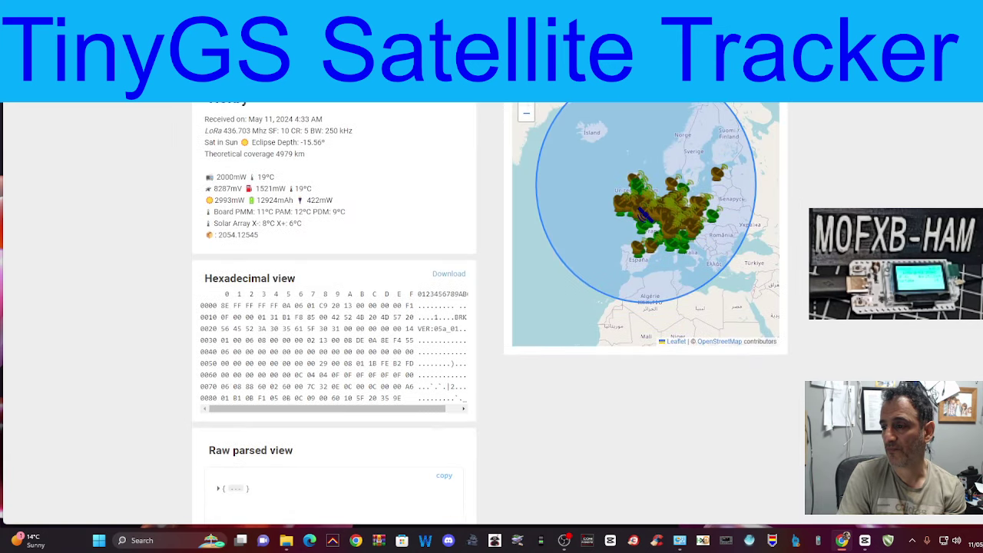
scroll(254, 313, "down", 4)
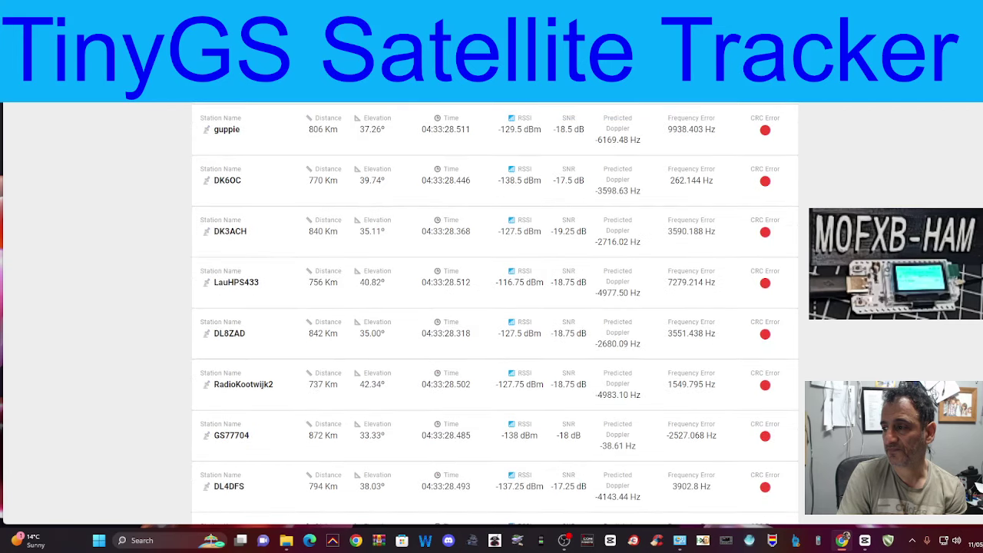
scroll(254, 312, "up", 8)
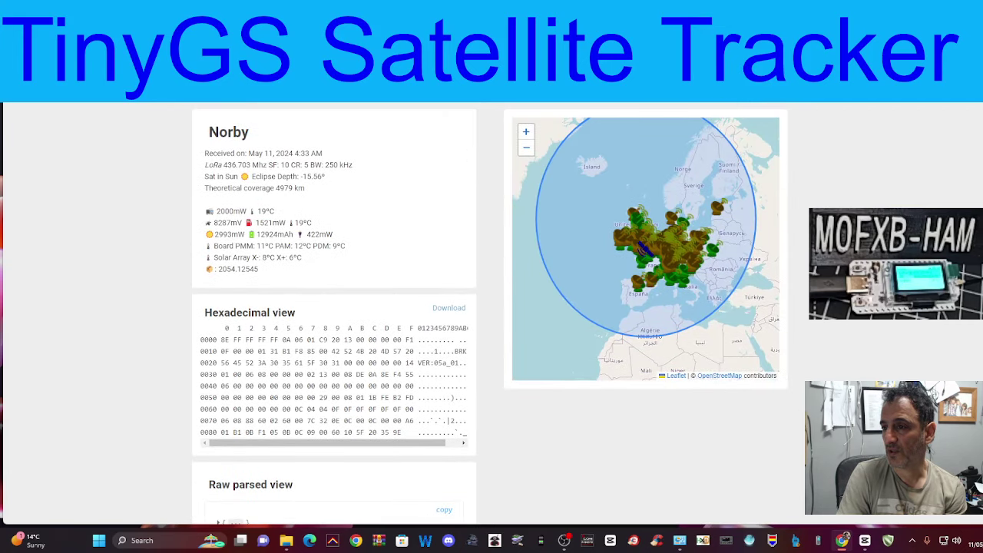
View the list of last packets from all stations, followed by the active satellites page.
mouse_move(6, 308)
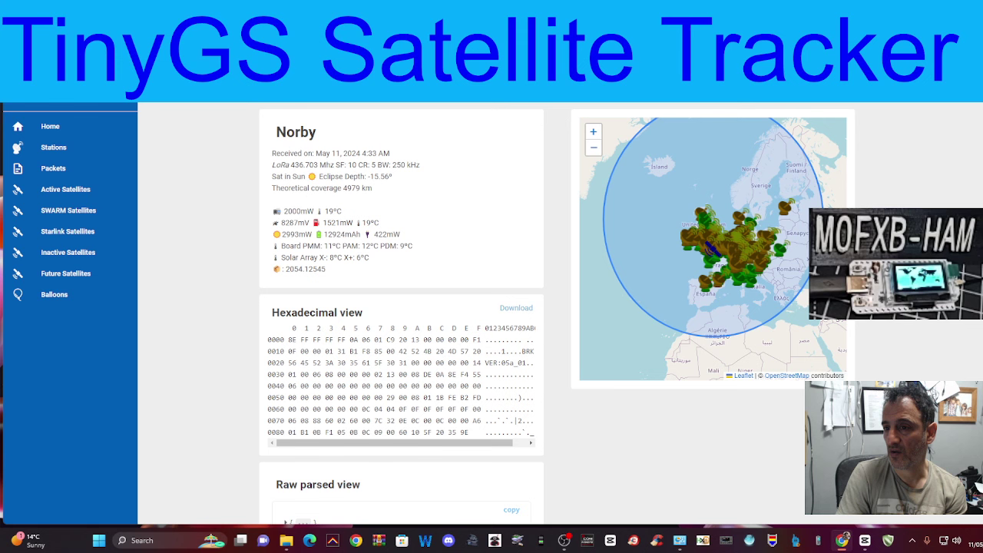
left_click(52, 170)
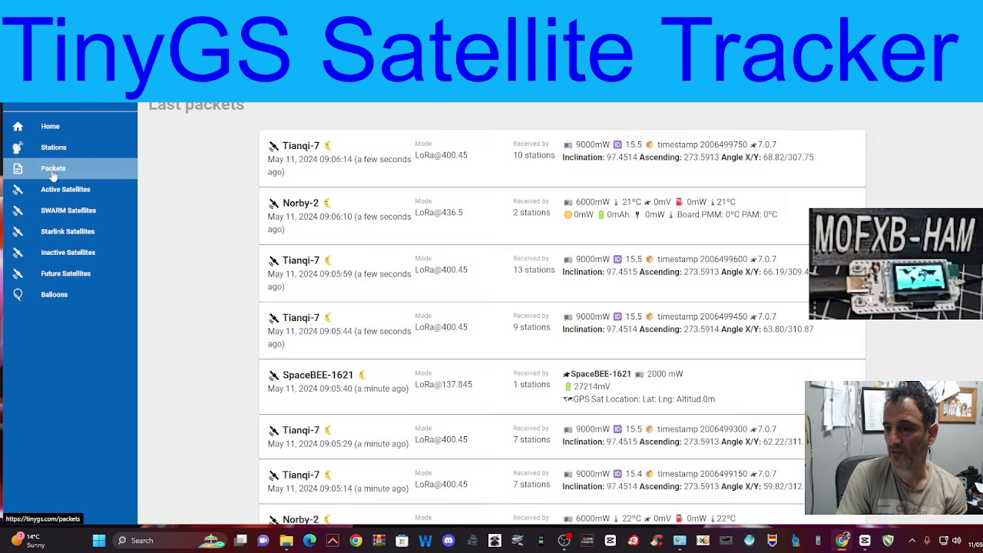
left_click(65, 190)
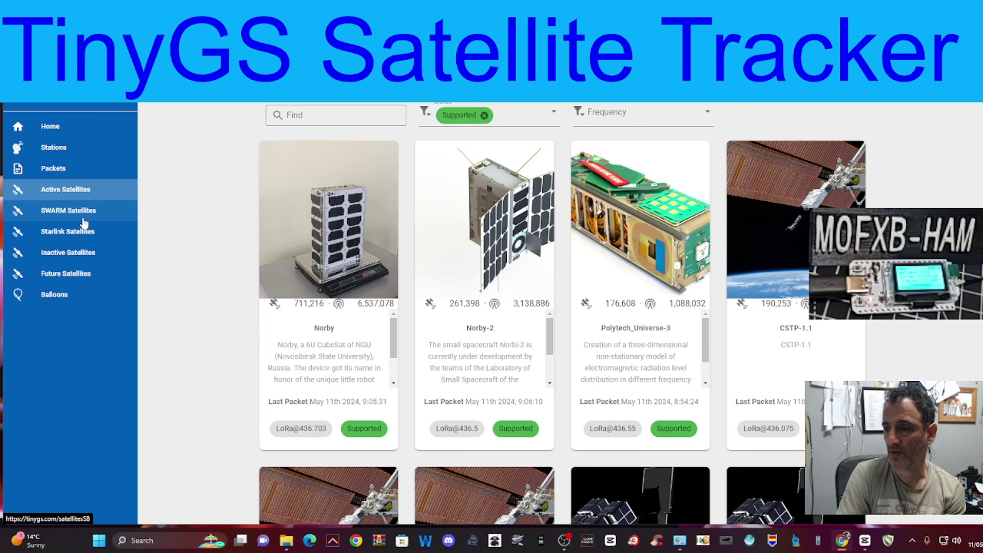
Open the SWARM and Starlink satellite pages and examine the Starlink page's satellites and their LoRa frequencies.
left_click(67, 213)
left_click(77, 234)
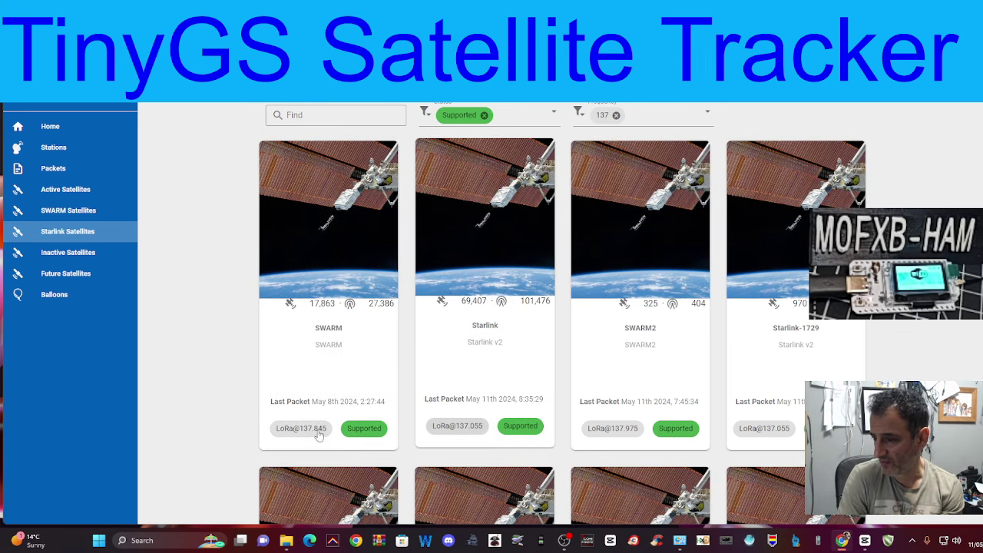
scroll(730, 407, "down", 2)
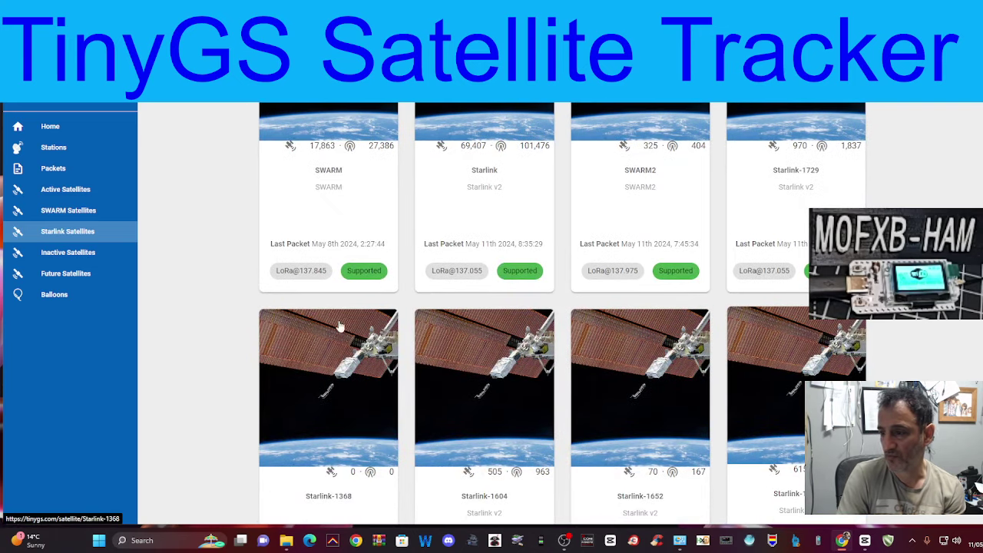
scroll(619, 310, "down", 2)
scroll(665, 305, "down", 2)
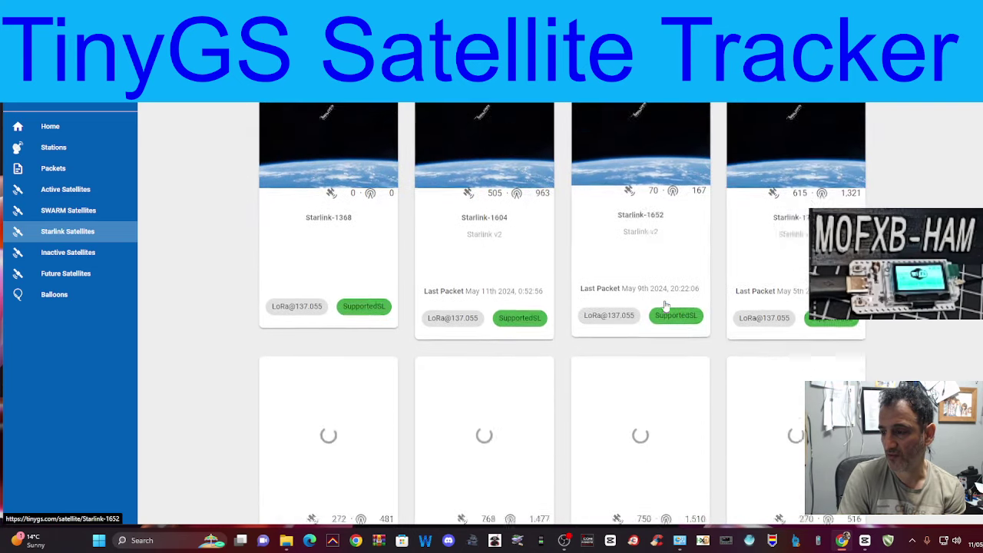
scroll(665, 305, "up", 3)
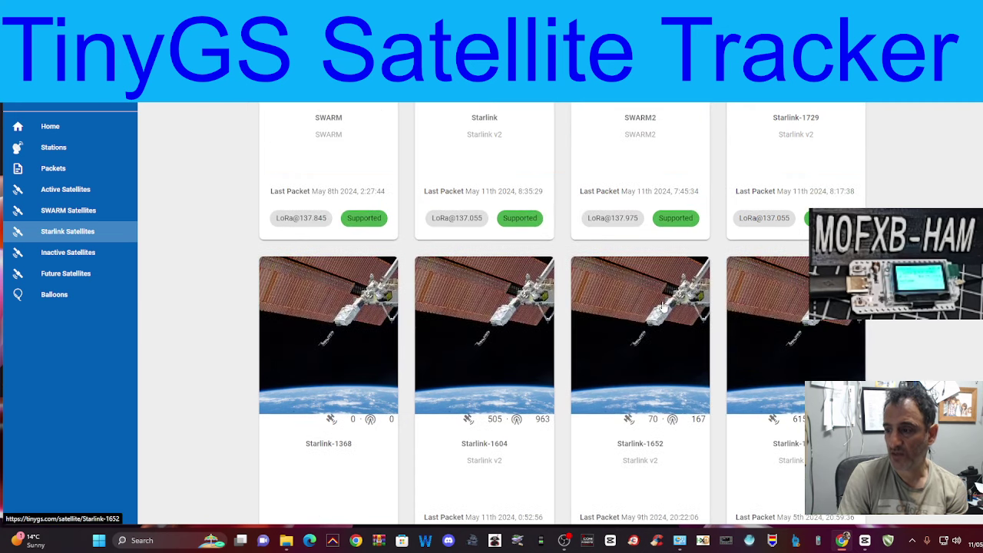
scroll(664, 306, "up", 3)
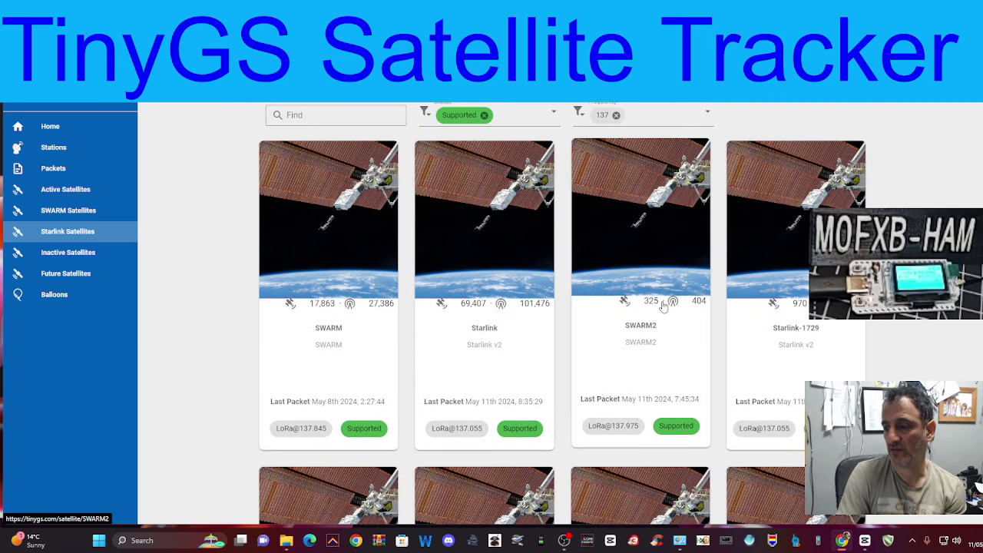
scroll(666, 305, "down", 2)
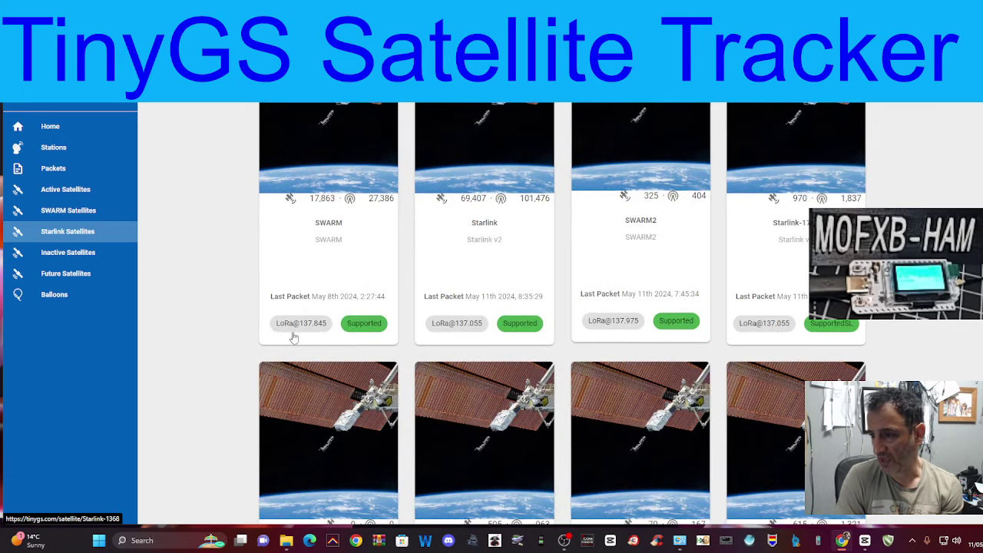
scroll(374, 323, "up", 2)
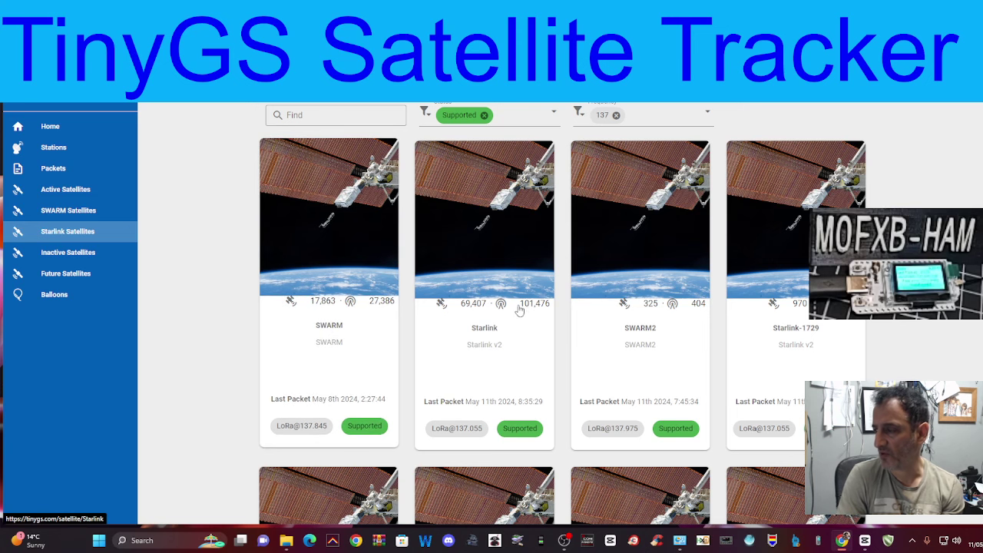
scroll(520, 307, "down", 5)
scroll(323, 265, "up", 4)
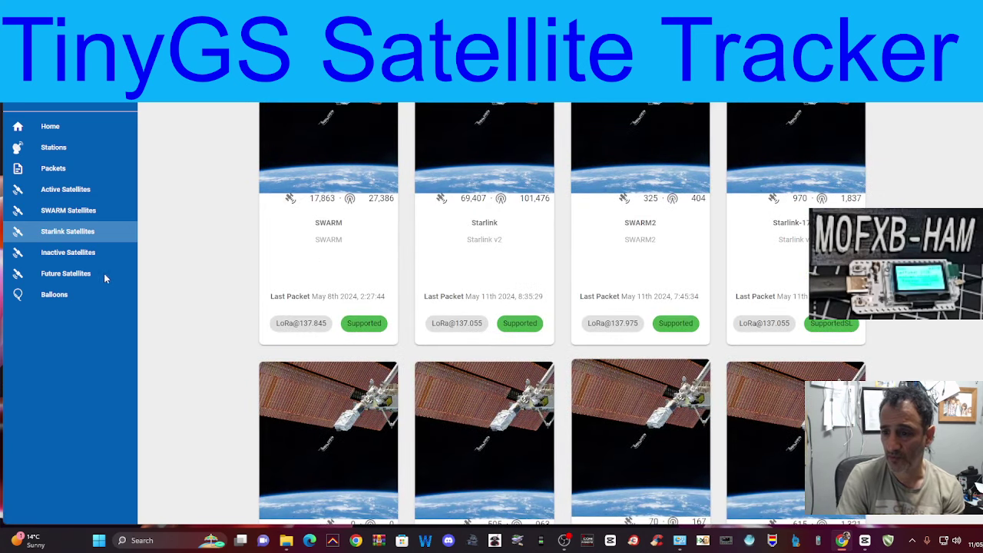
View the inactive satellites page, followed by the future satellites page.
left_click(69, 254)
left_click(73, 272)
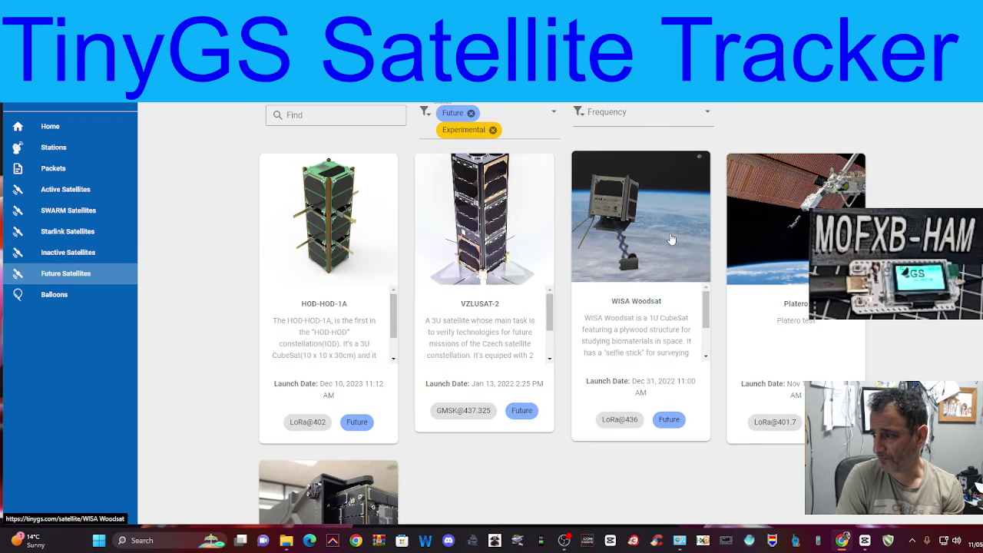
Browse the future satellites' descriptions and open the WISA Woodsat satellite page.
scroll(671, 240, "down", 1)
scroll(671, 239, "down", 2)
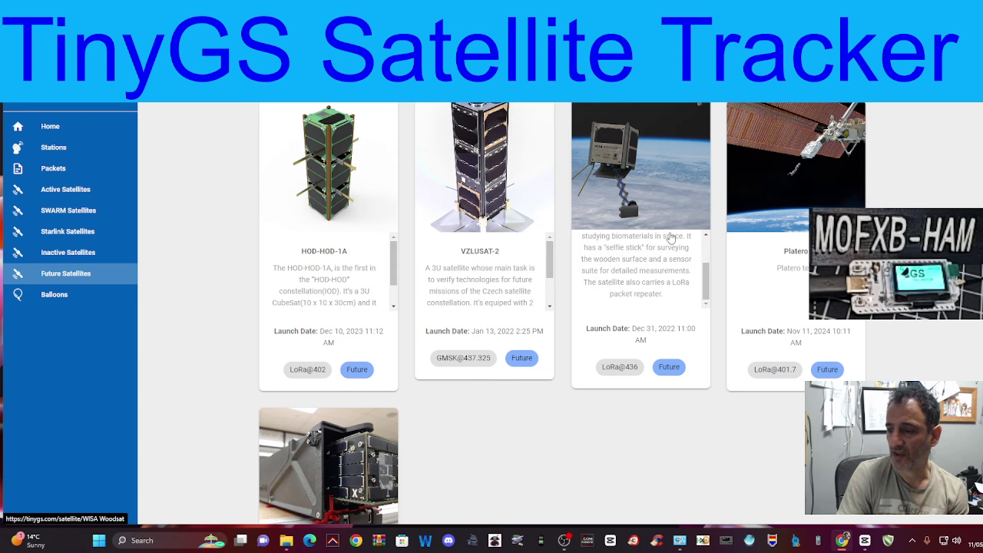
scroll(465, 256, "up", 1)
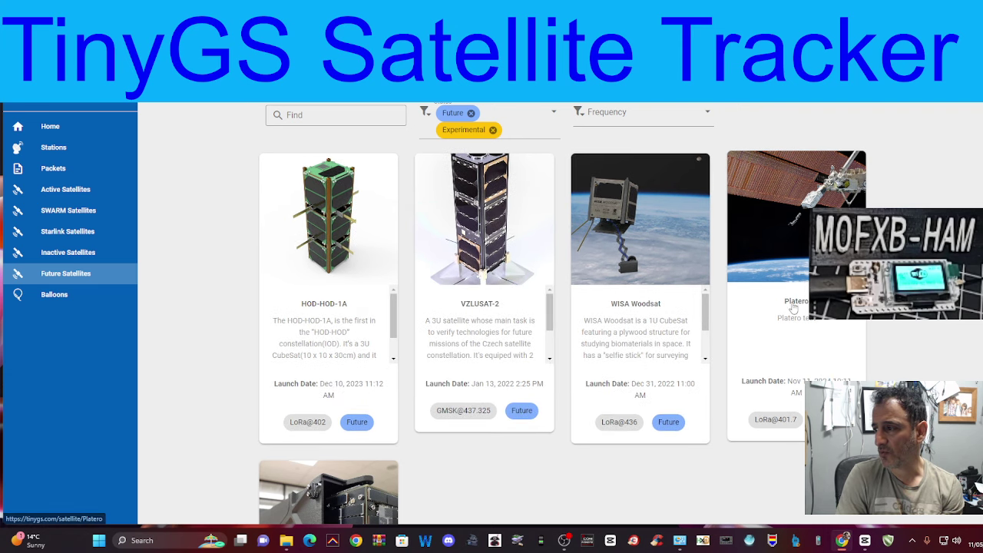
left_click(628, 229)
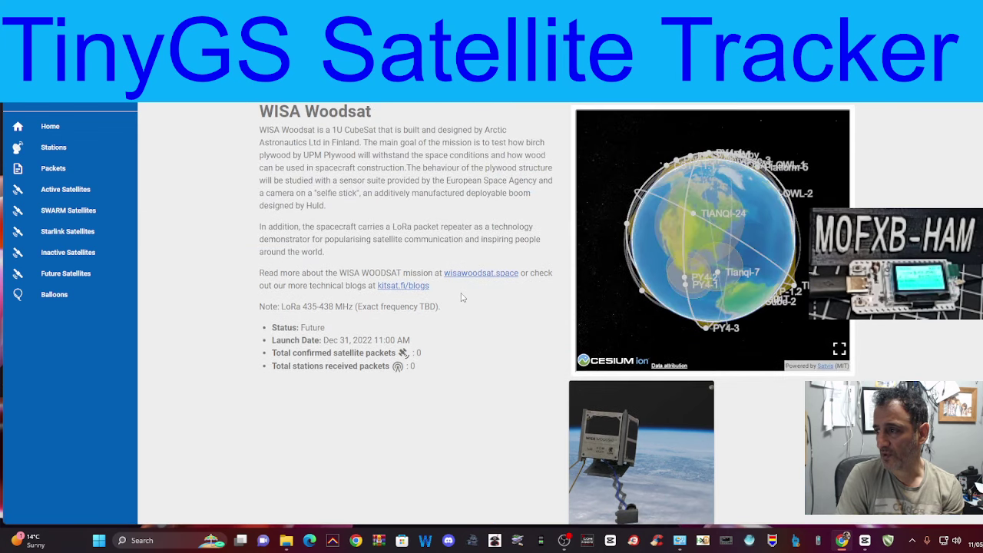
Return to the home page and bring the Bristol and Weston-super-Mare area of the station map into close view.
left_click(39, 132)
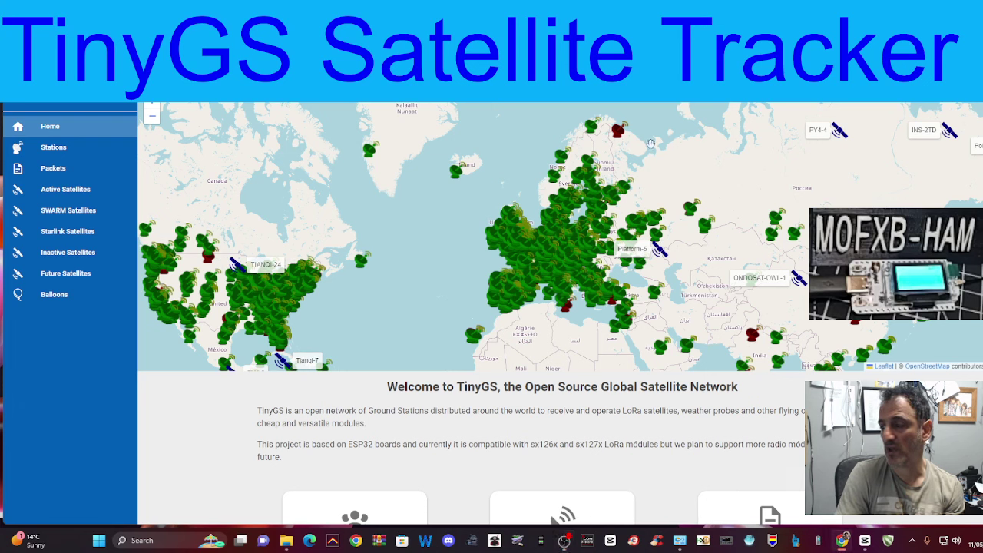
scroll(580, 266, "up", 2)
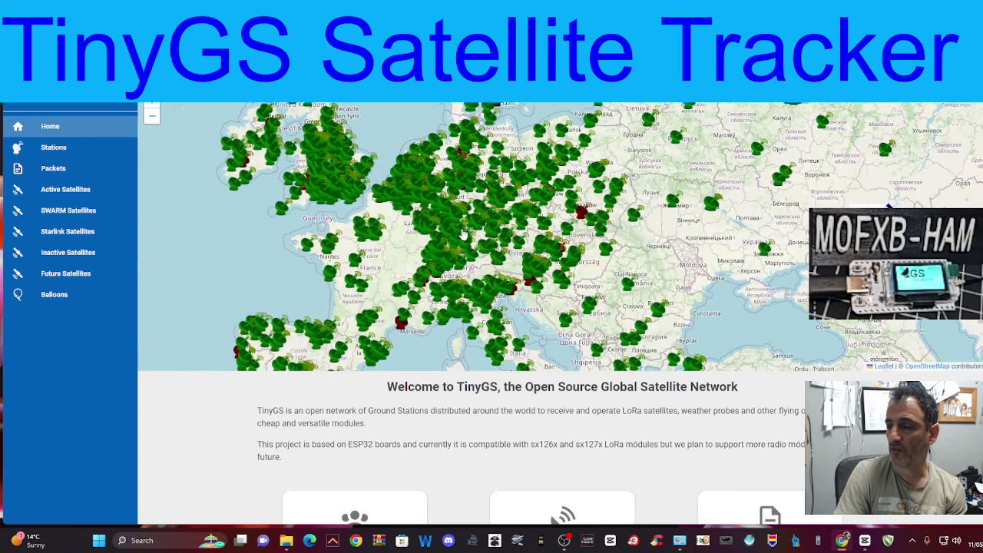
scroll(580, 265, "up", 2)
scroll(560, 267, "up", 2)
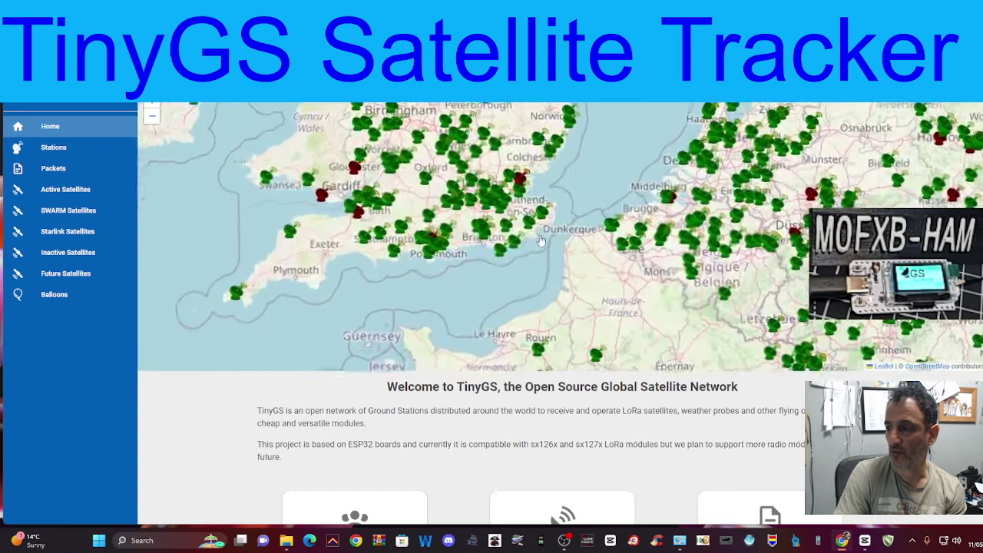
scroll(560, 267, "up", 1)
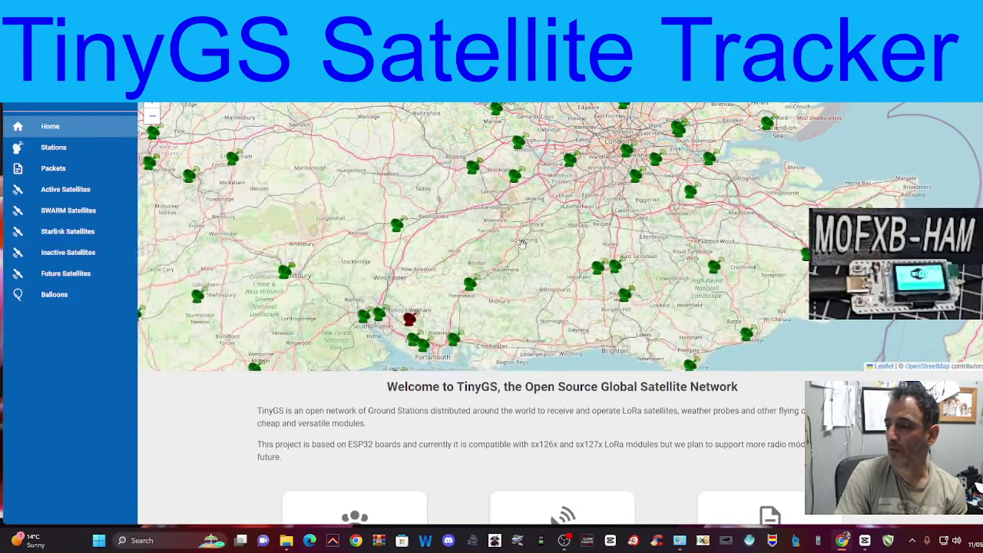
scroll(424, 246, "up", 1)
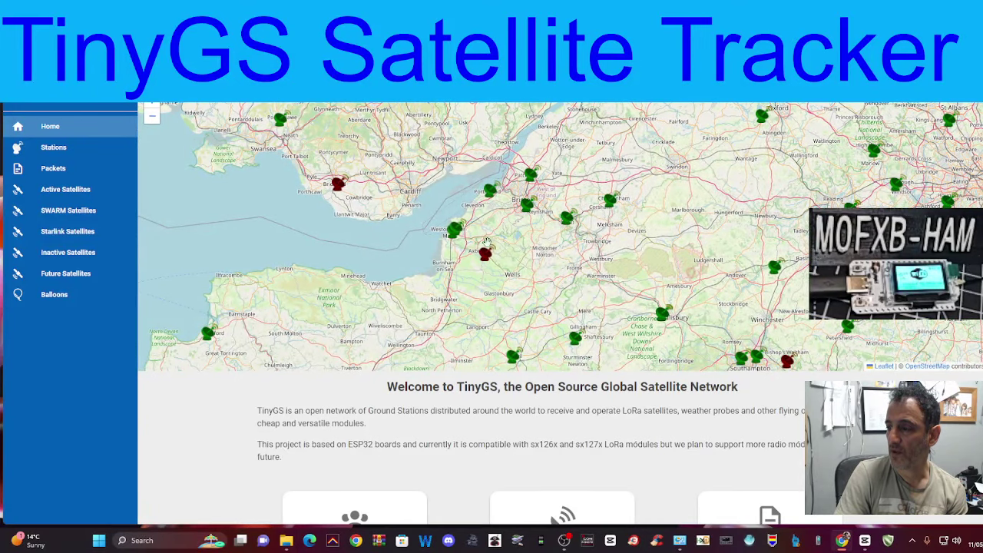
scroll(478, 231, "up", 1)
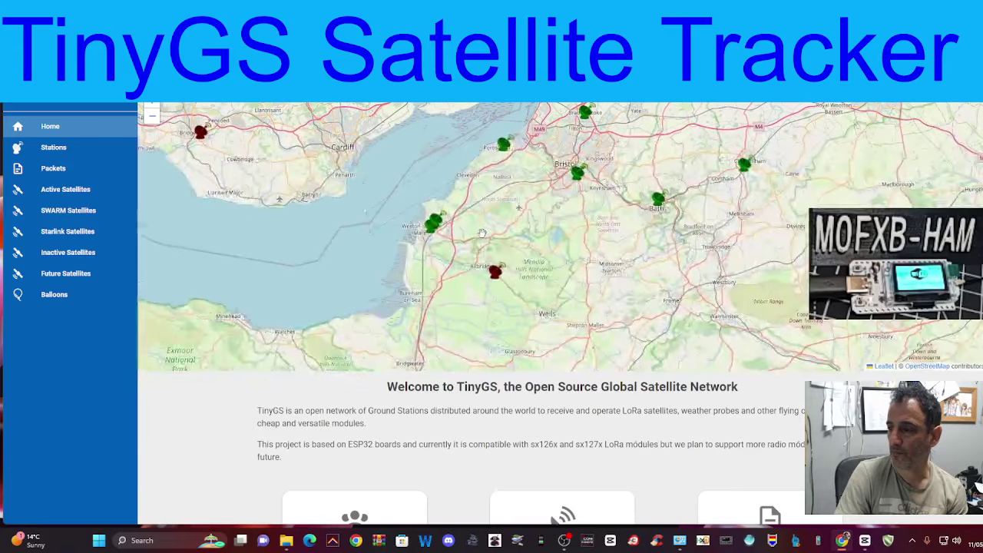
Check the details of the two overlapping stations at Weston-super-Mare and open the M0FXB station's console.
left_click(435, 220)
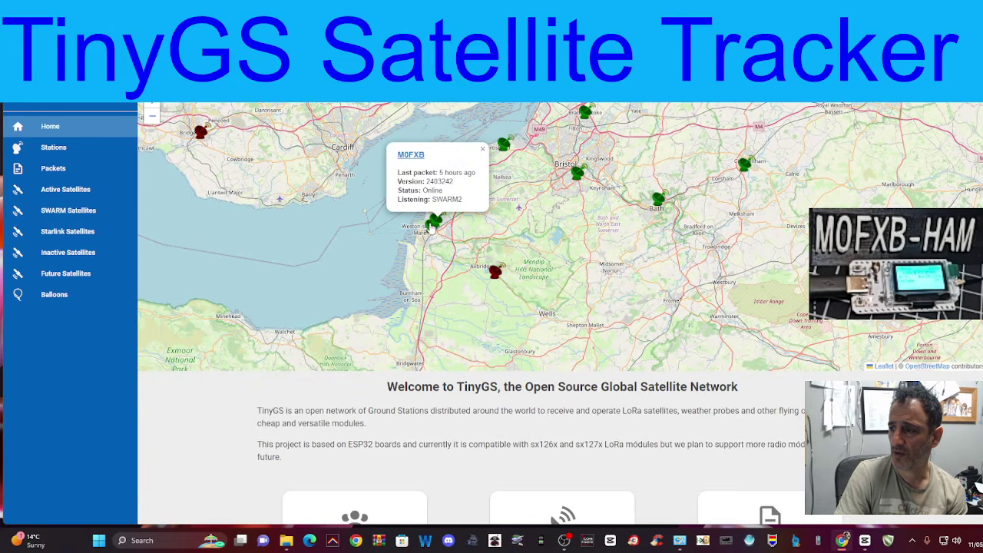
left_click(430, 231)
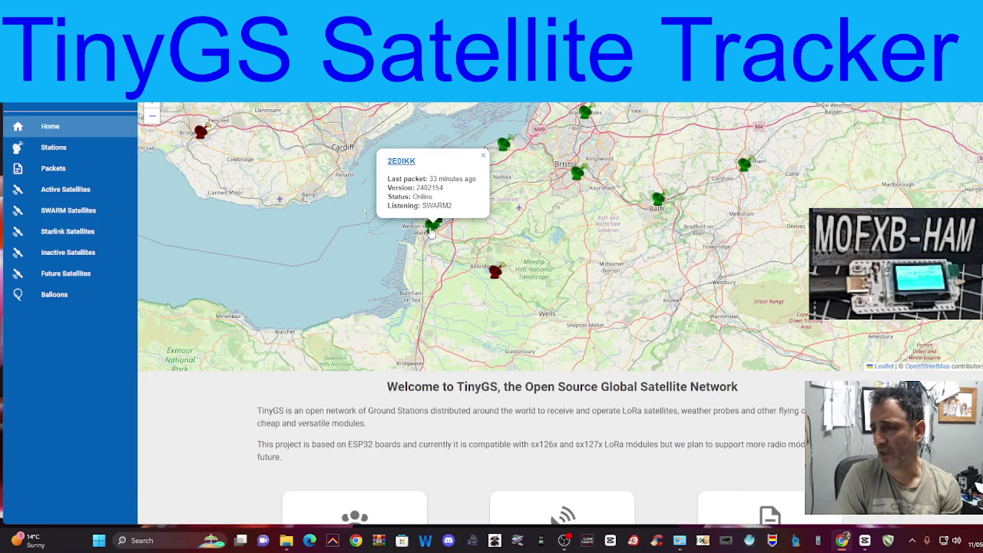
left_click(327, 238)
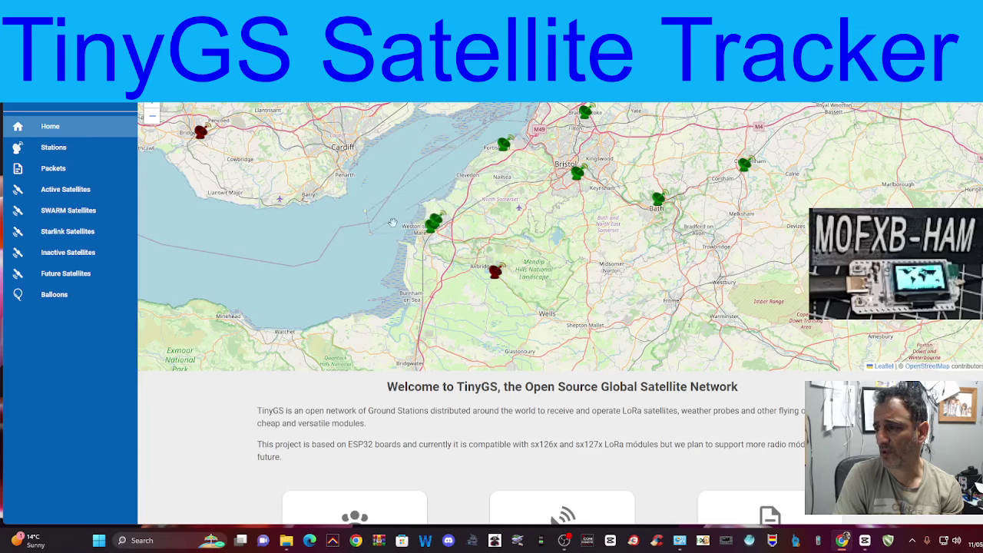
left_click(438, 221)
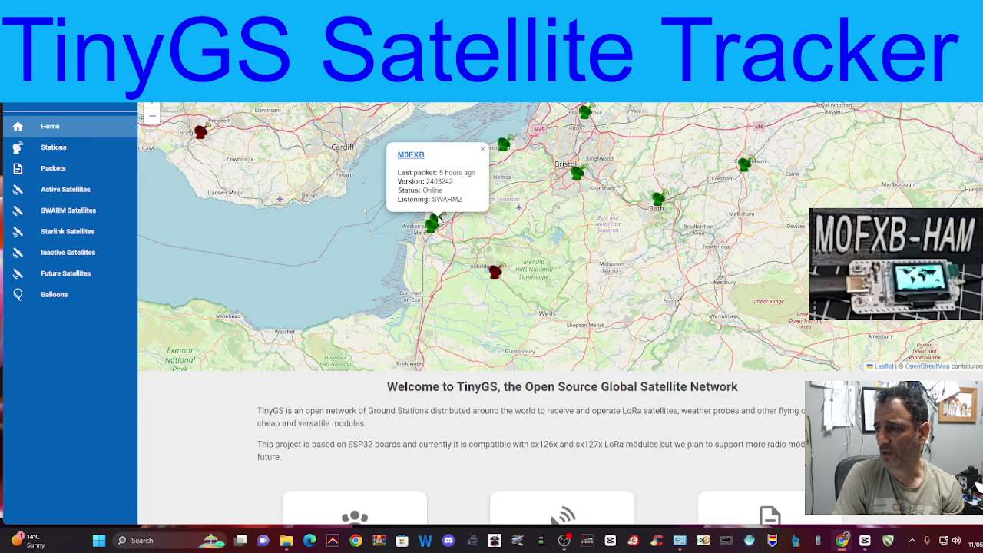
left_click(410, 156)
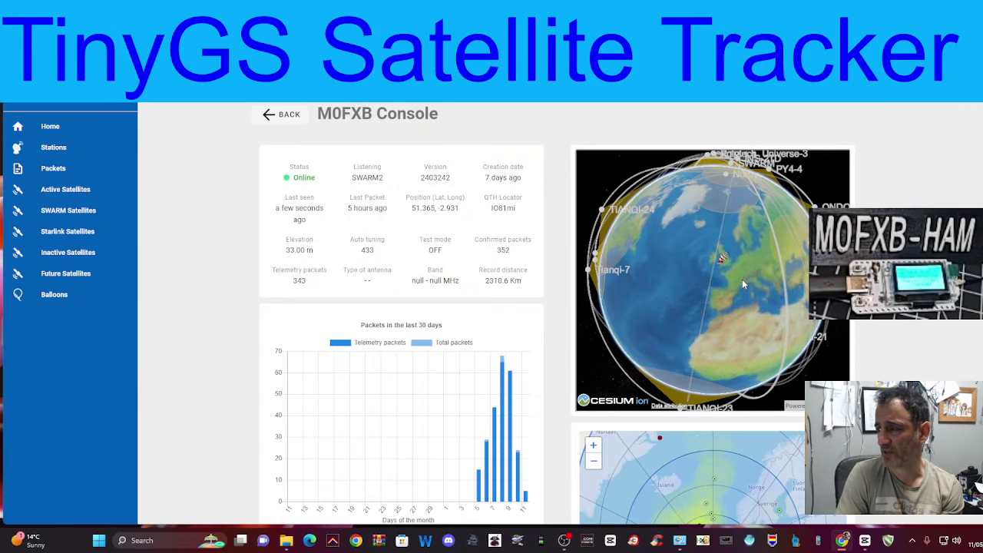
Examine the station console's satellite globe, 30-day packet chart, reception map and list of received packets.
scroll(747, 278, "up", 5)
scroll(534, 289, "down", 3)
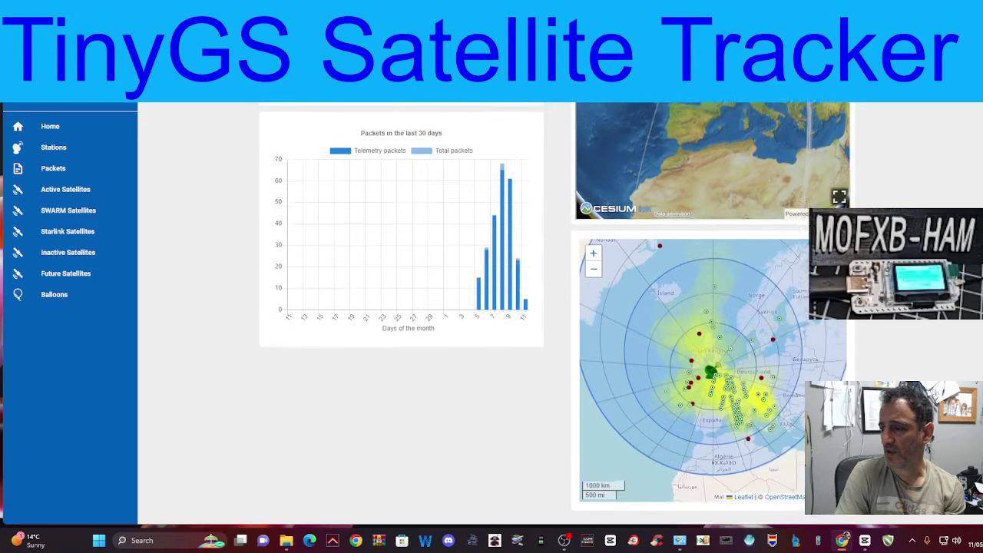
mouse_move(529, 290)
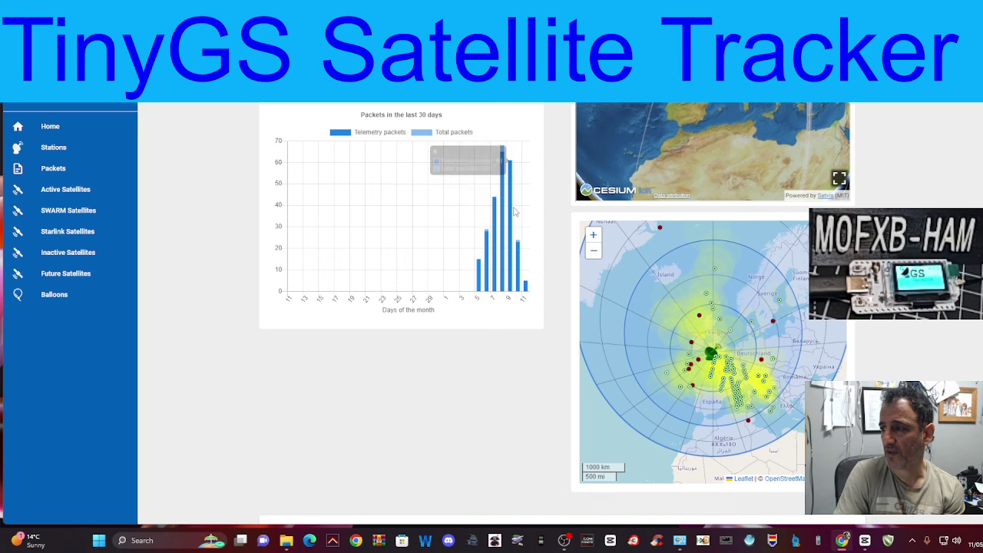
mouse_move(504, 159)
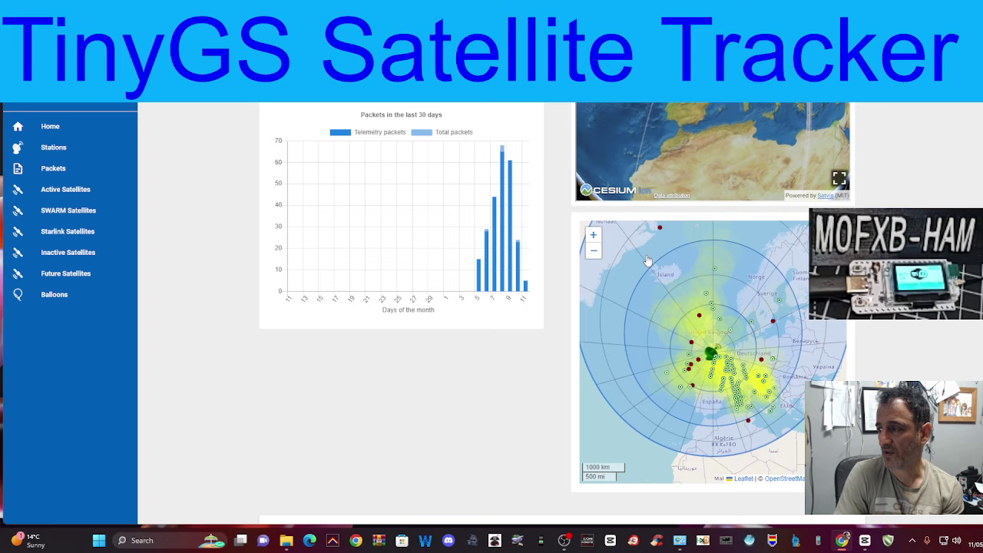
scroll(647, 261, "up", 4)
scroll(653, 266, "down", 4)
scroll(377, 338, "down", 4)
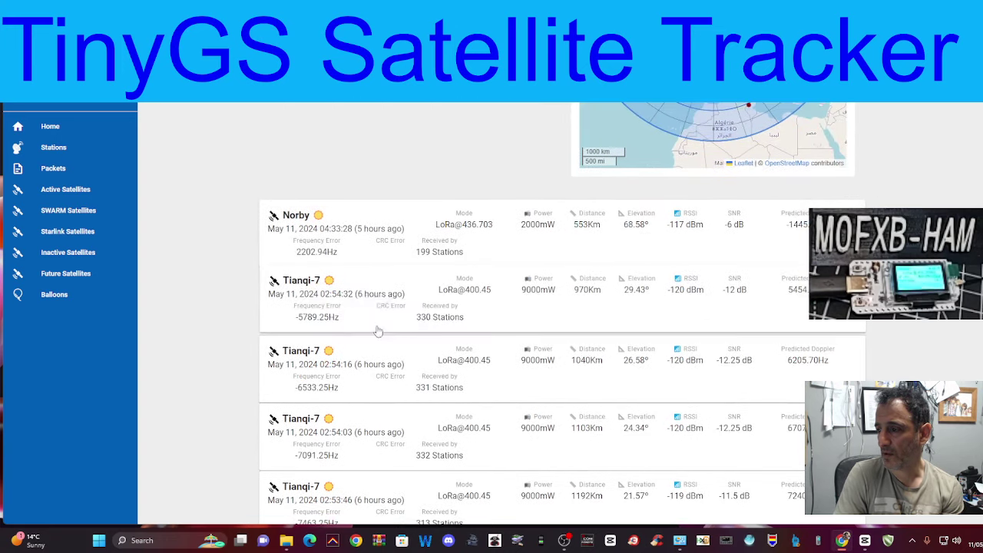
scroll(375, 327, "down", 3)
scroll(373, 323, "up", 5)
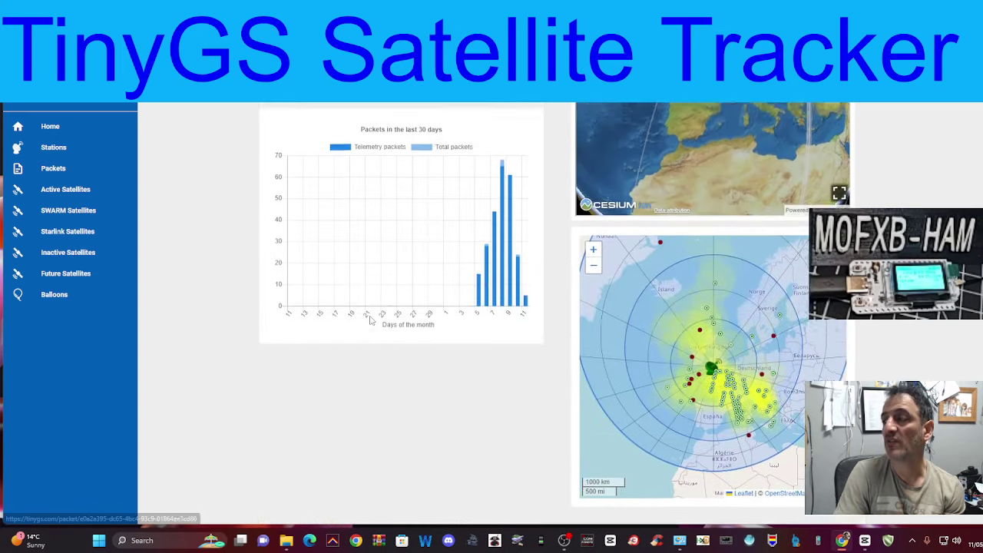
scroll(370, 319, "up", 3)
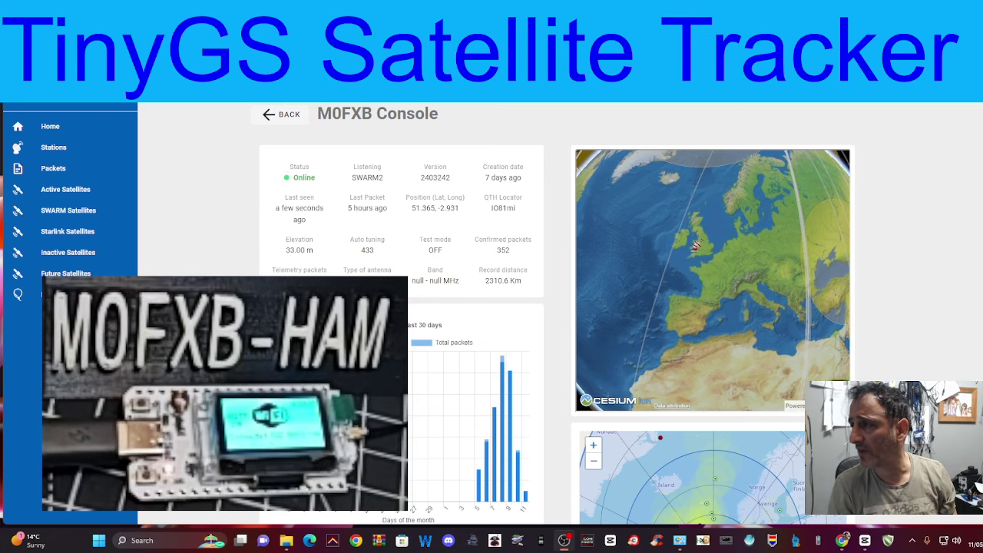
Open the ground station's local configuration page at its 192.168.0 network address in a new browser tab.
left_click(798, 91)
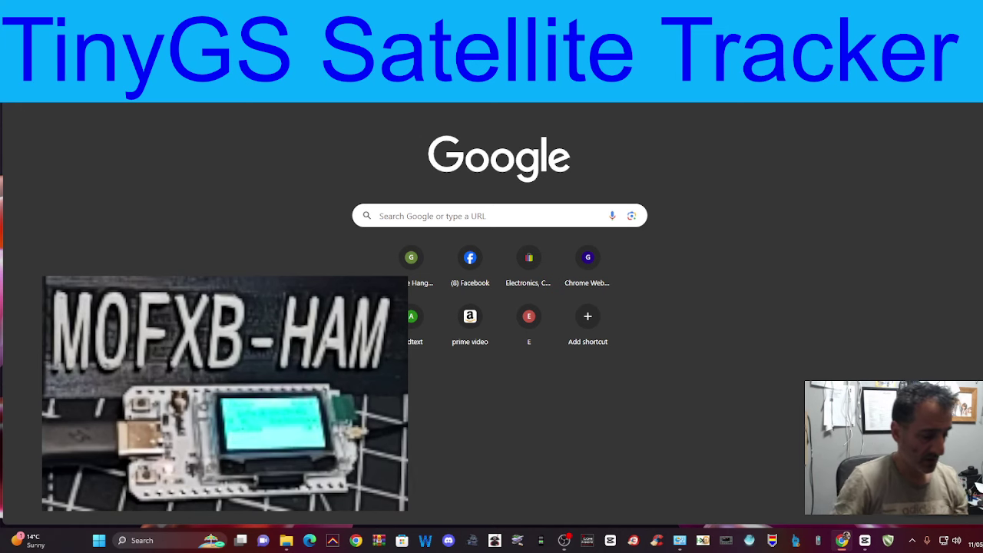
type("192.168")
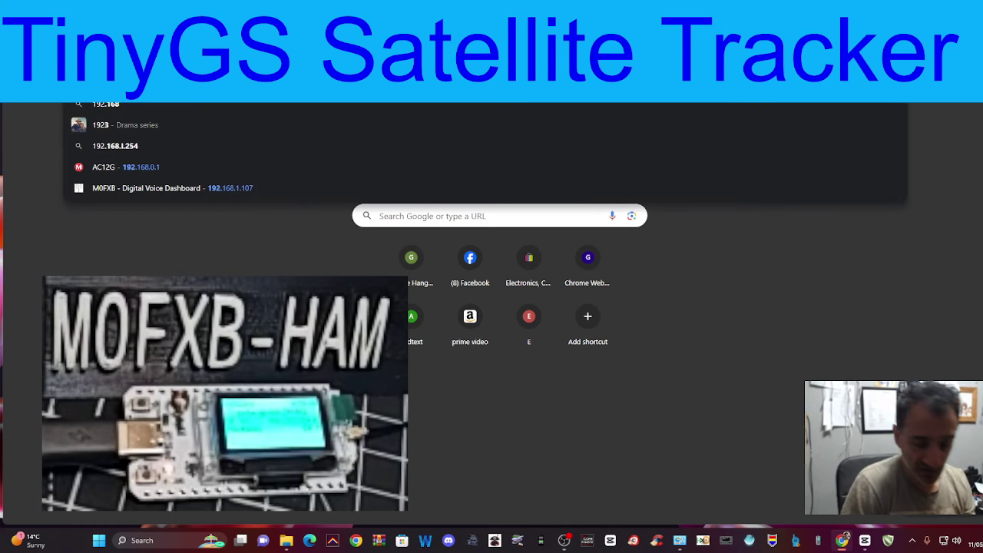
type(".")
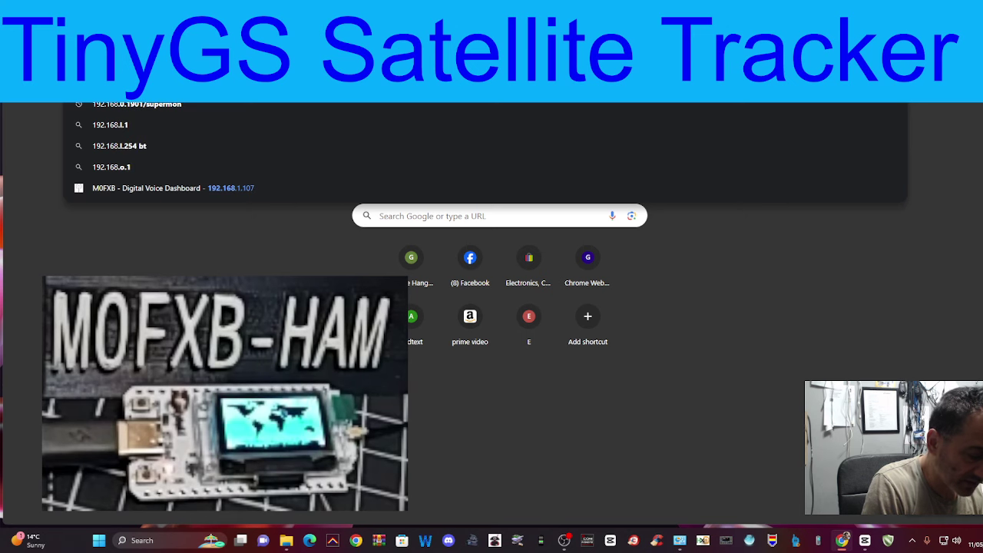
type("0.")
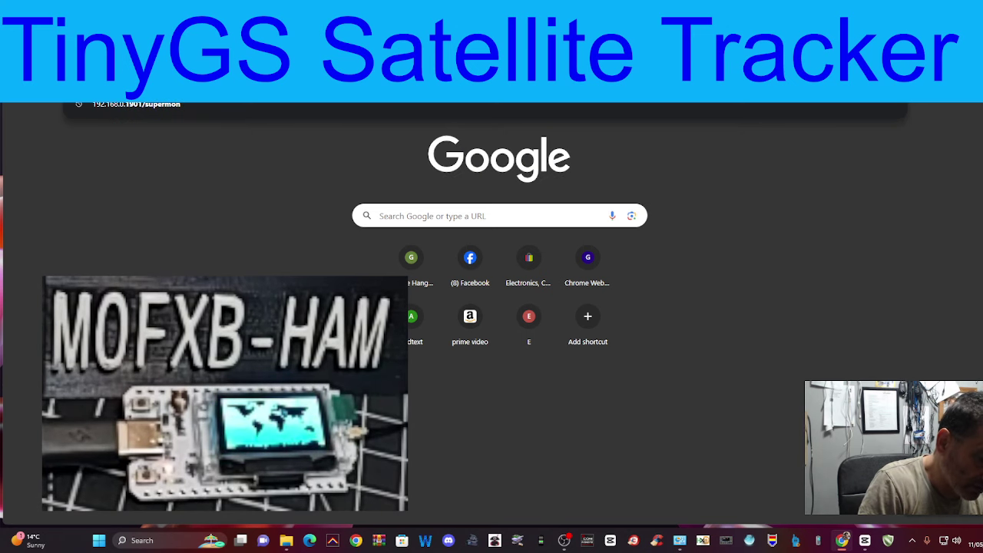
key("Return")
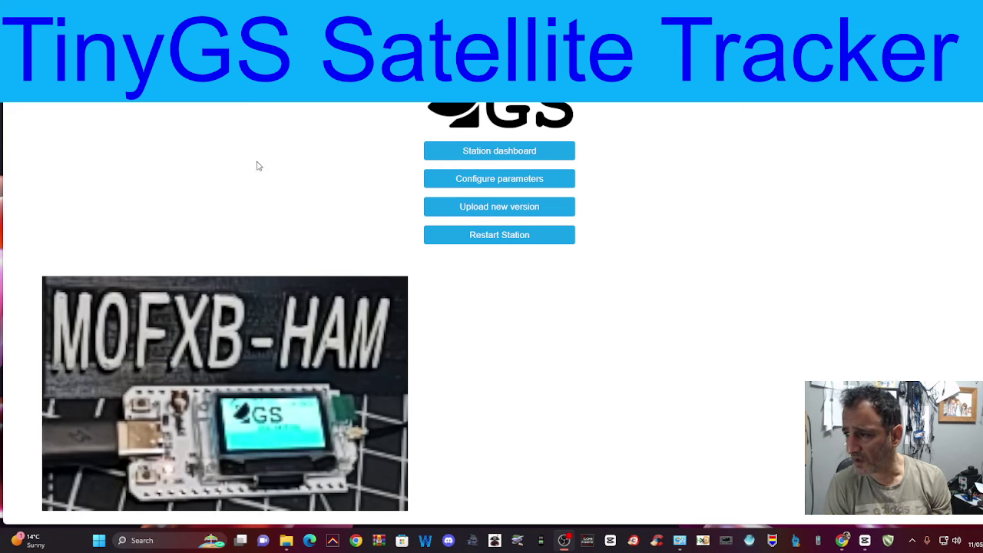
Open the station dashboard and try to sign in with the station password.
left_click(430, 150)
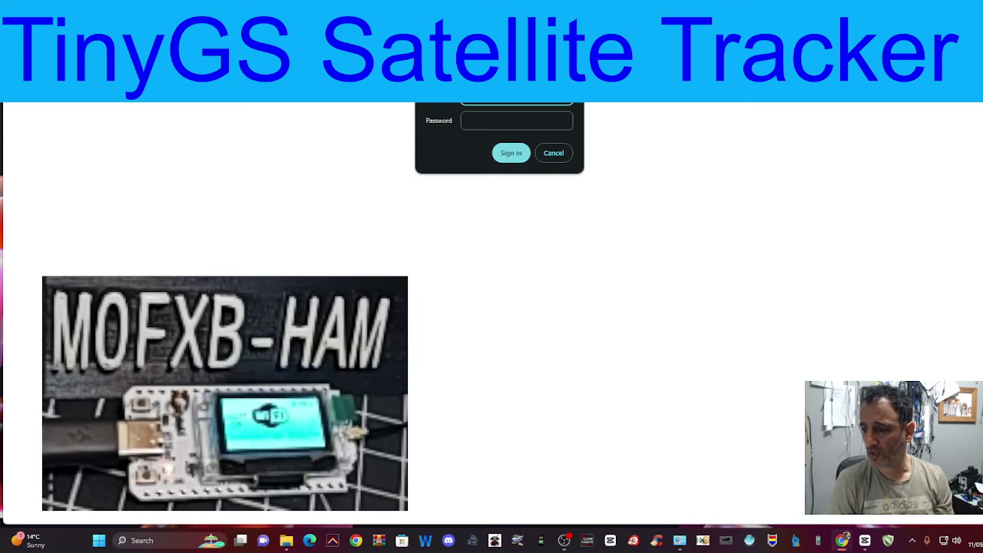
key("alt+Tab")
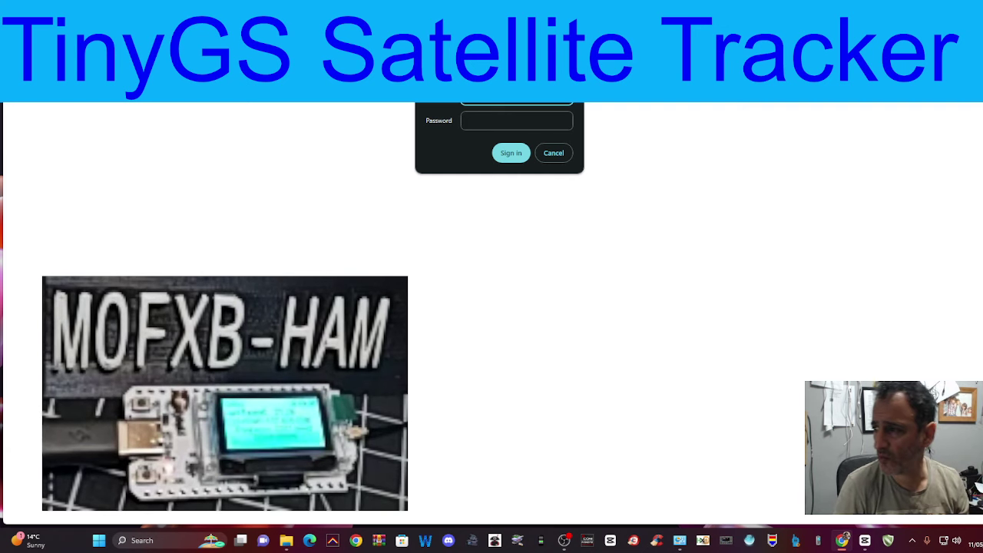
left_click(492, 121)
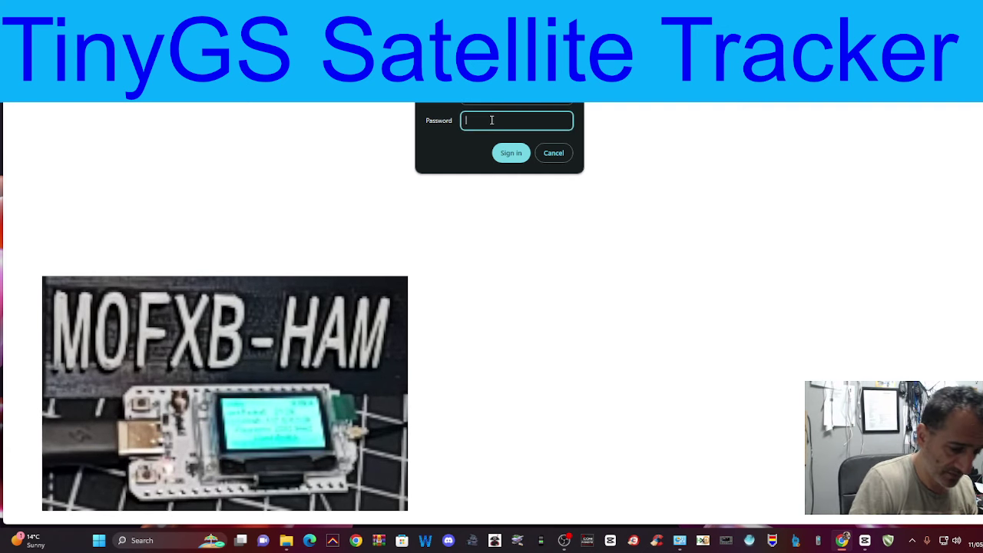
type("***")
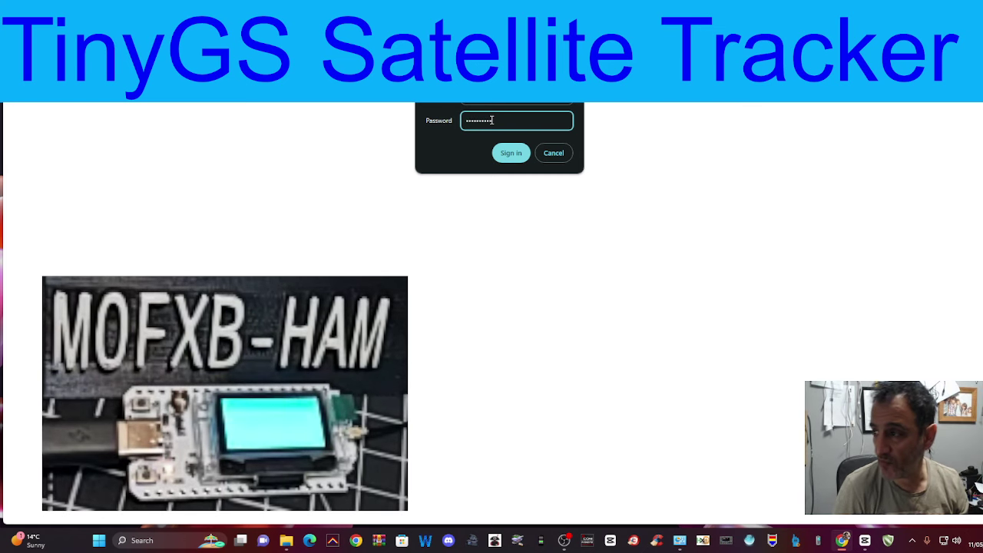
left_click(517, 152)
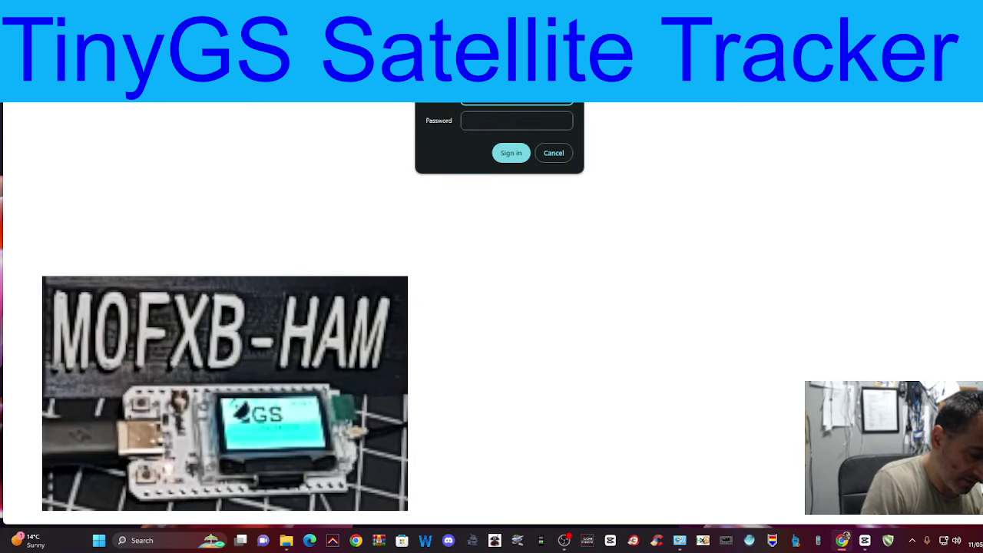
Sign in to the dashboard by entering the password again, and look through its station information and console log.
left_click(511, 120)
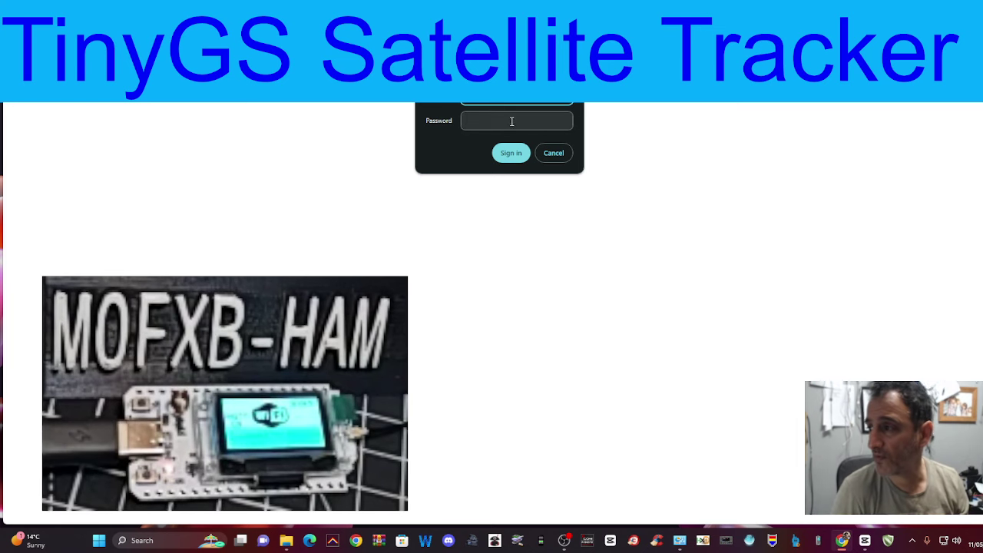
type("***")
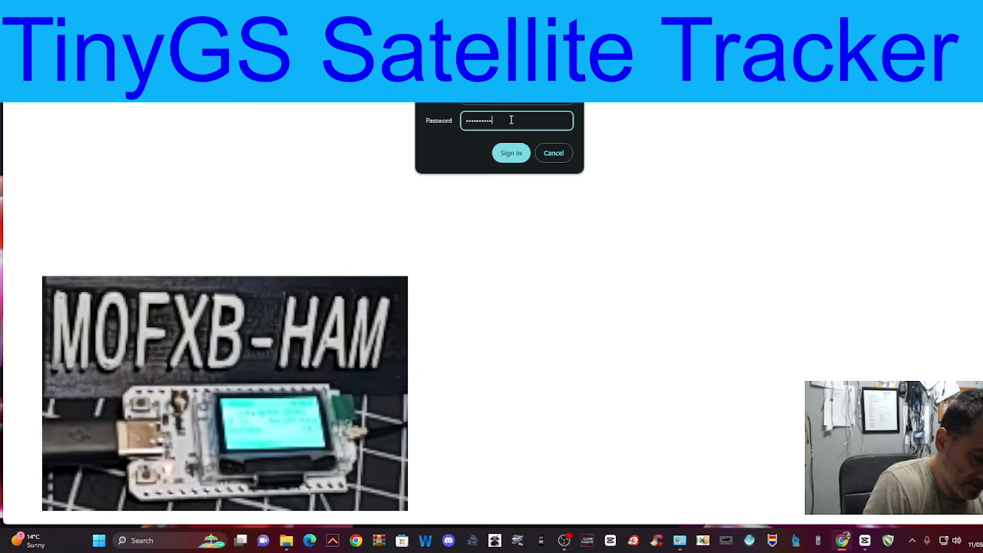
left_click(511, 152)
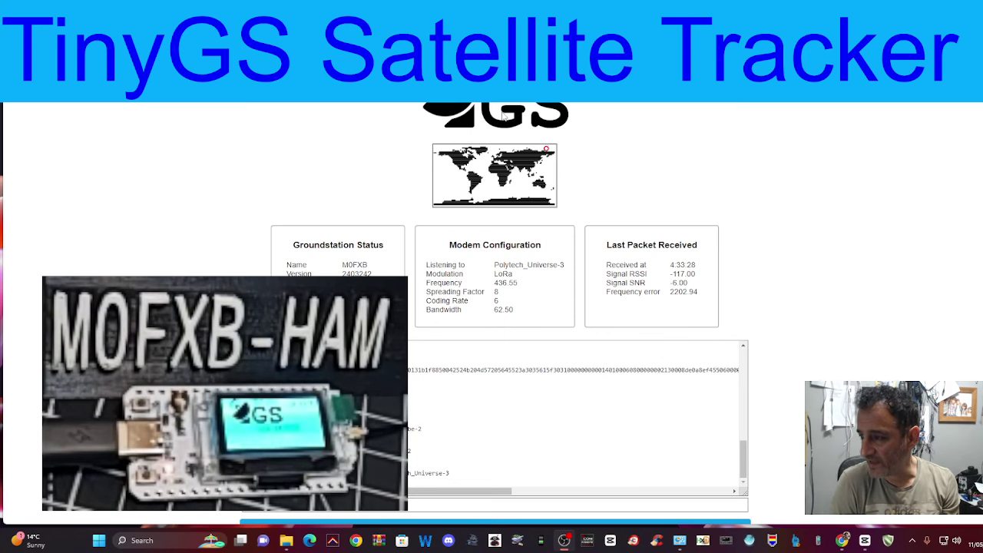
scroll(736, 220, "down", 1)
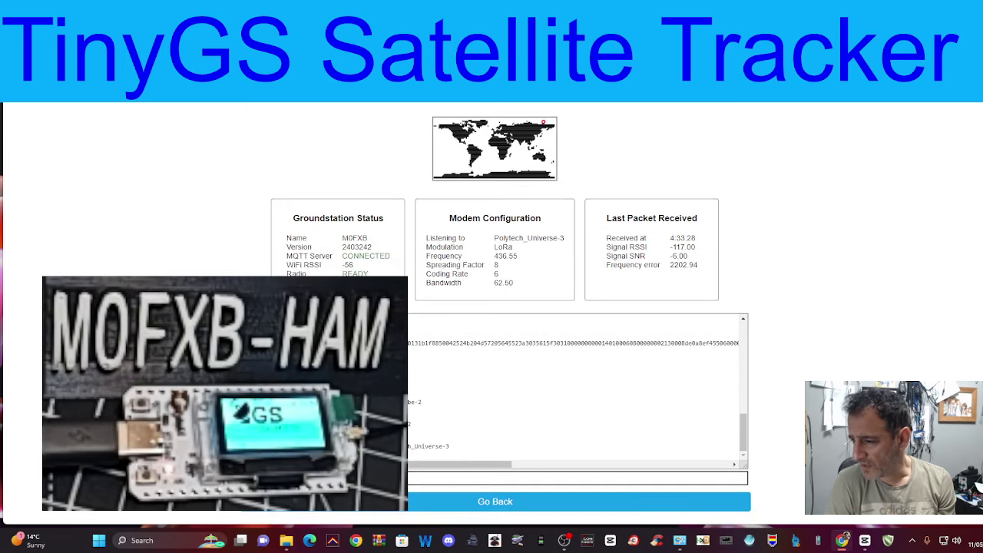
scroll(434, 370, "up", 3)
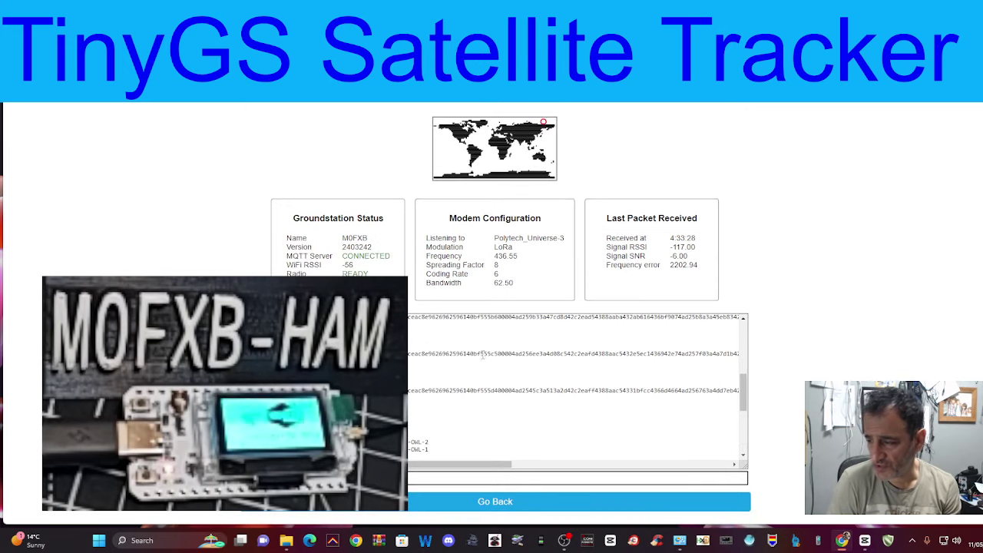
Check the newest entries in the local dashboard's console log and activate the command field below it.
scroll(483, 355, "down", 3)
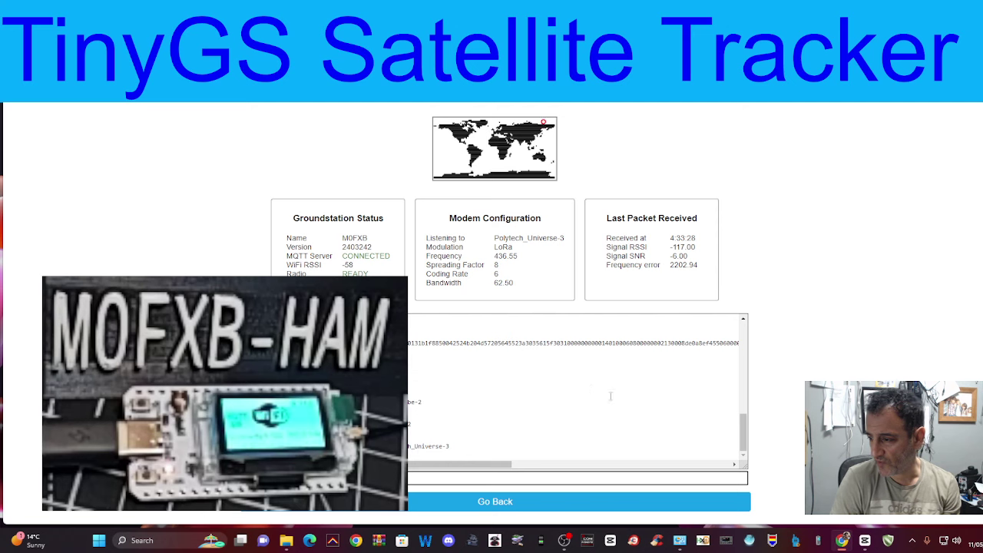
mouse_move(567, 544)
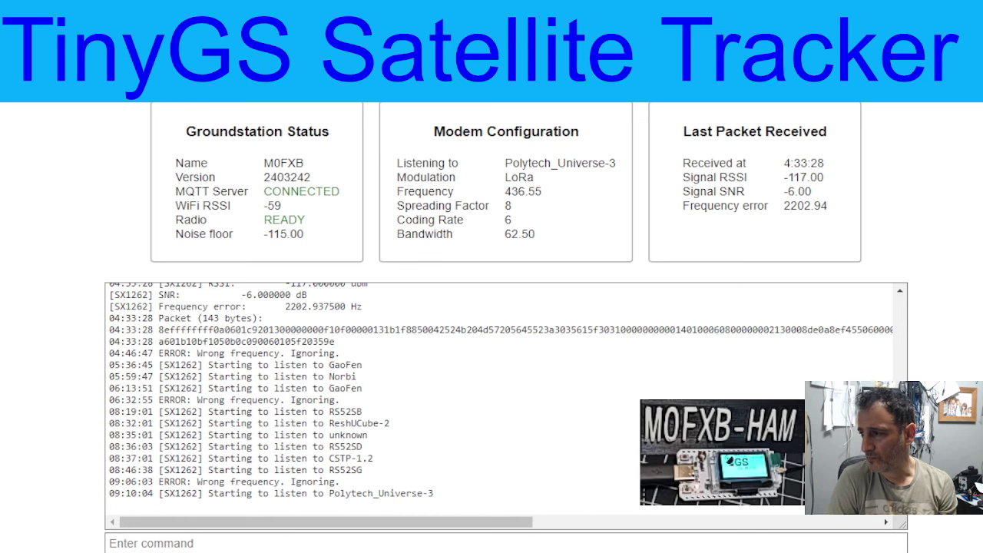
left_click(109, 543)
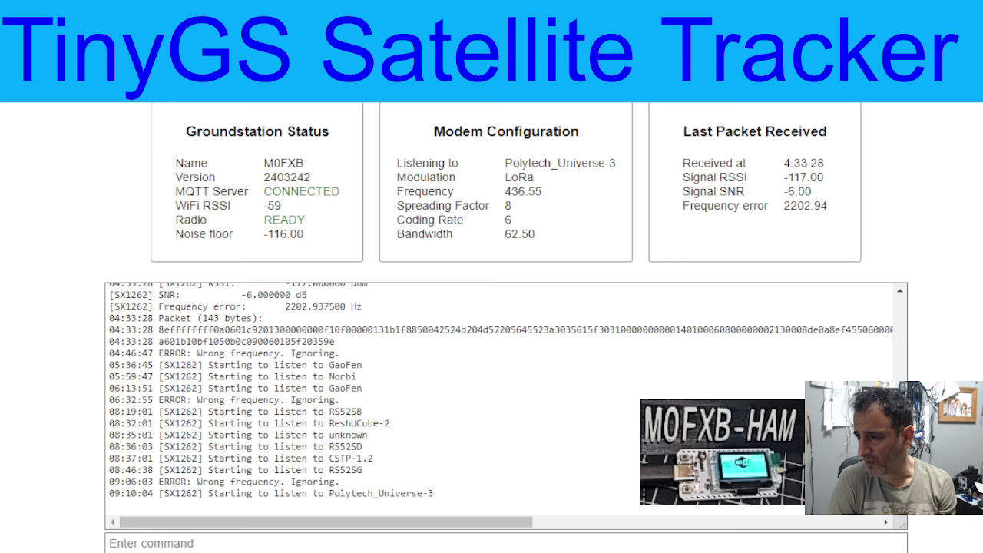
key("alt+Tab")
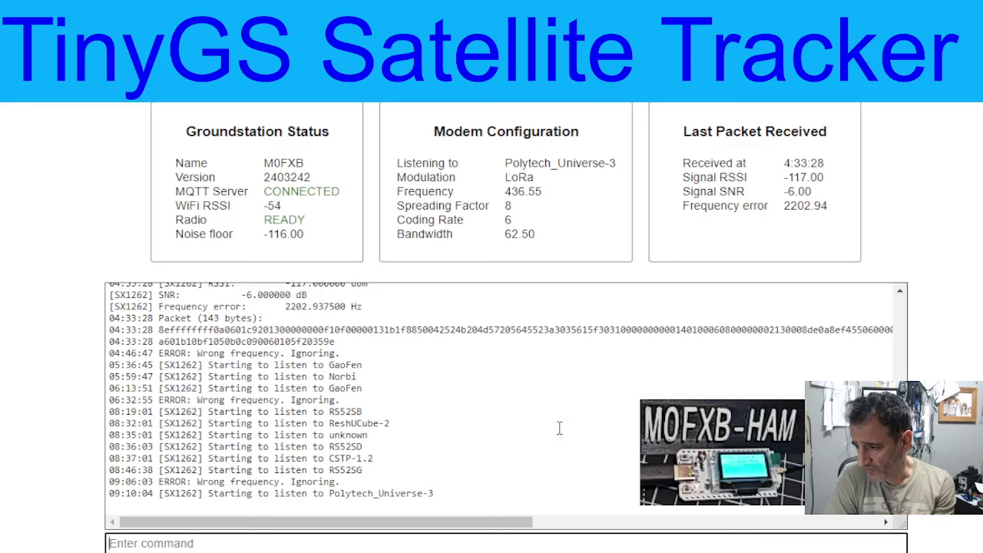
Look back through the console log's earlier received packets and satellite listening entries, ending at the newest lines.
scroll(569, 404, "up", 3)
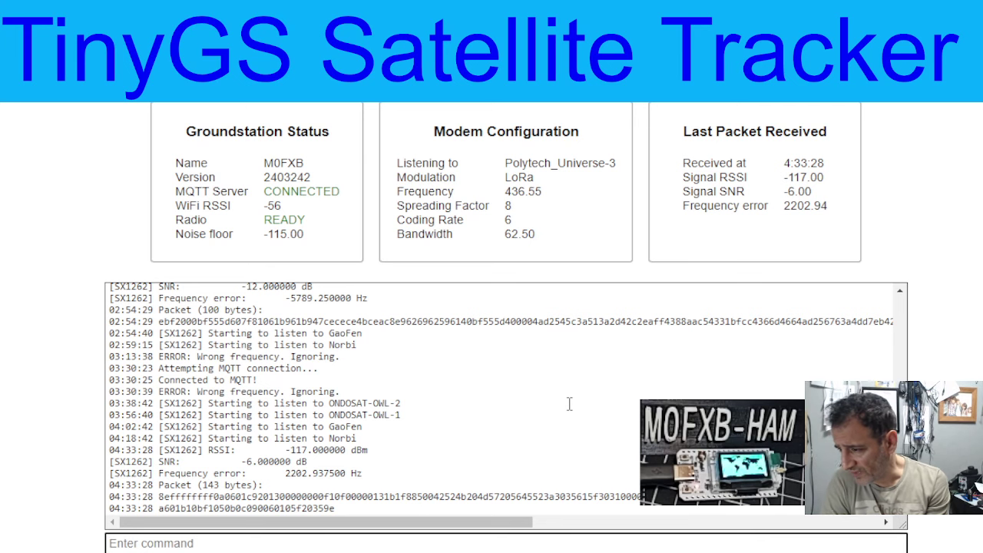
scroll(570, 404, "up", 5)
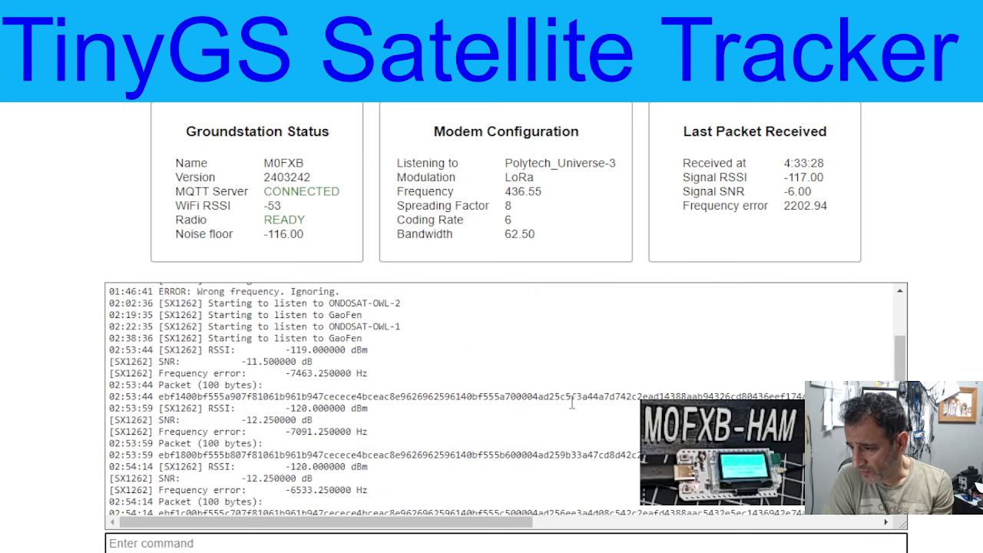
scroll(572, 405, "up", 4)
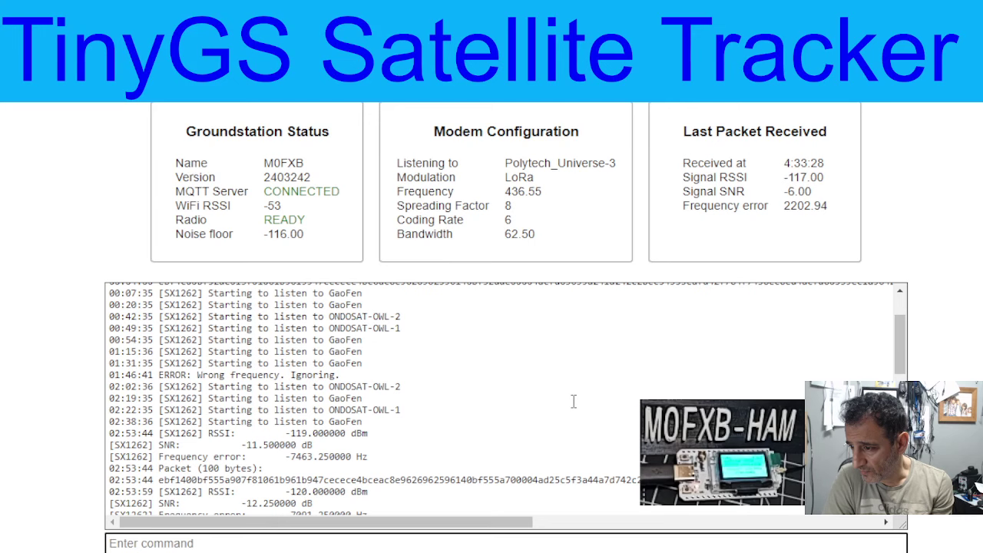
scroll(577, 400, "down", 10)
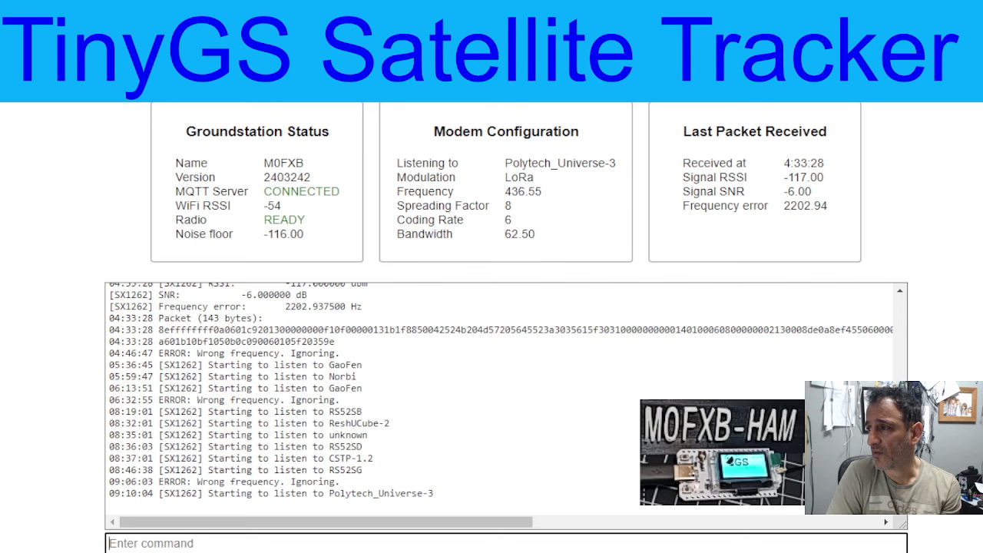
Return to the TinyGS station console and examine the station details and the 30-day packet chart.
scroll(507, 328, "up", 1)
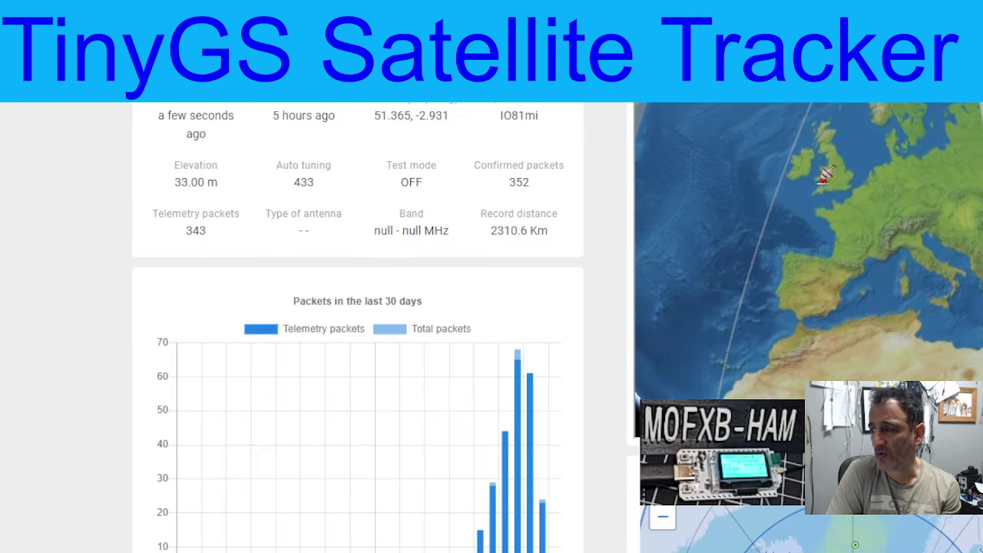
scroll(599, 140, "down", 3)
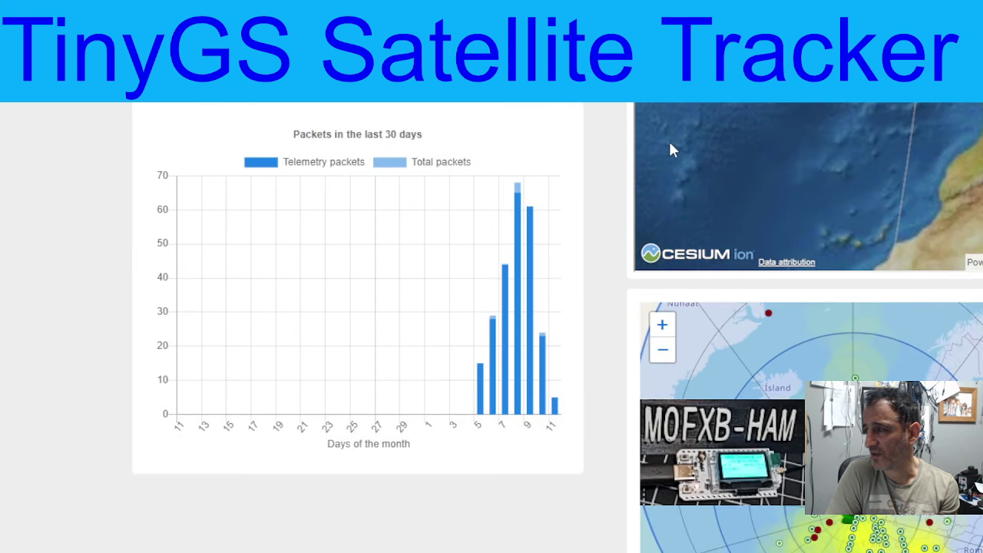